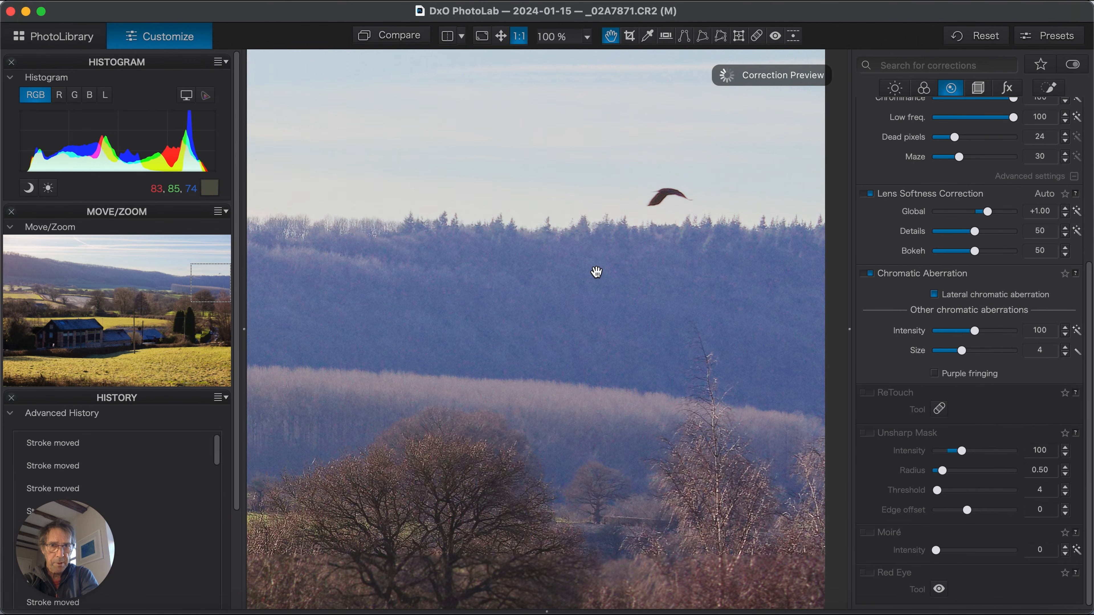
- Activate the ReTouch tool in Repair mode and set its brush size to 82 px and feather to 46 %
scroll(596, 272, "up", 3)
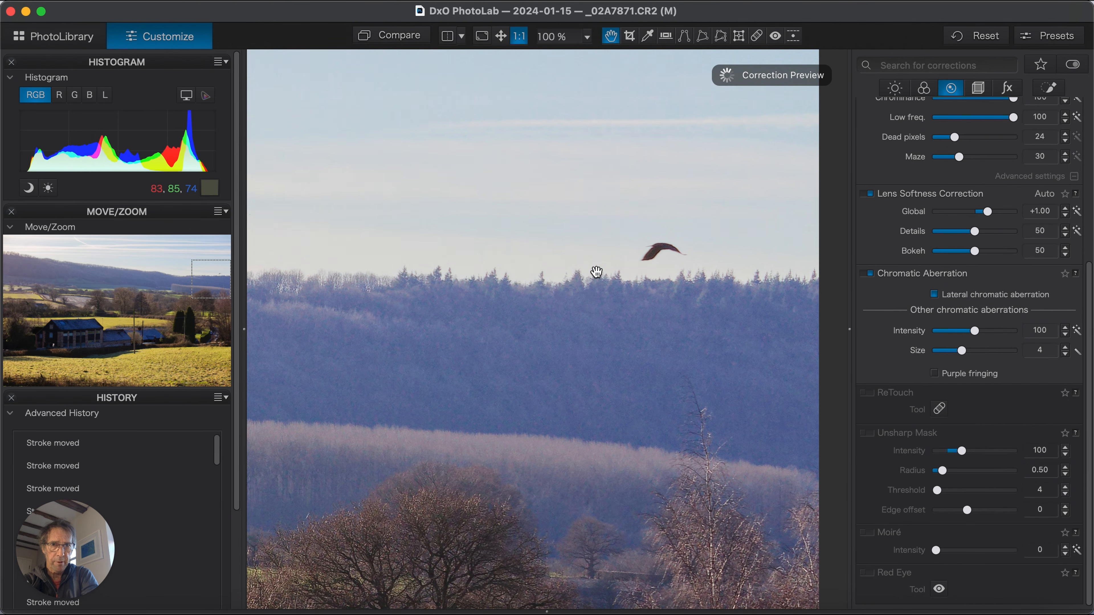
scroll(596, 272, "left", 2)
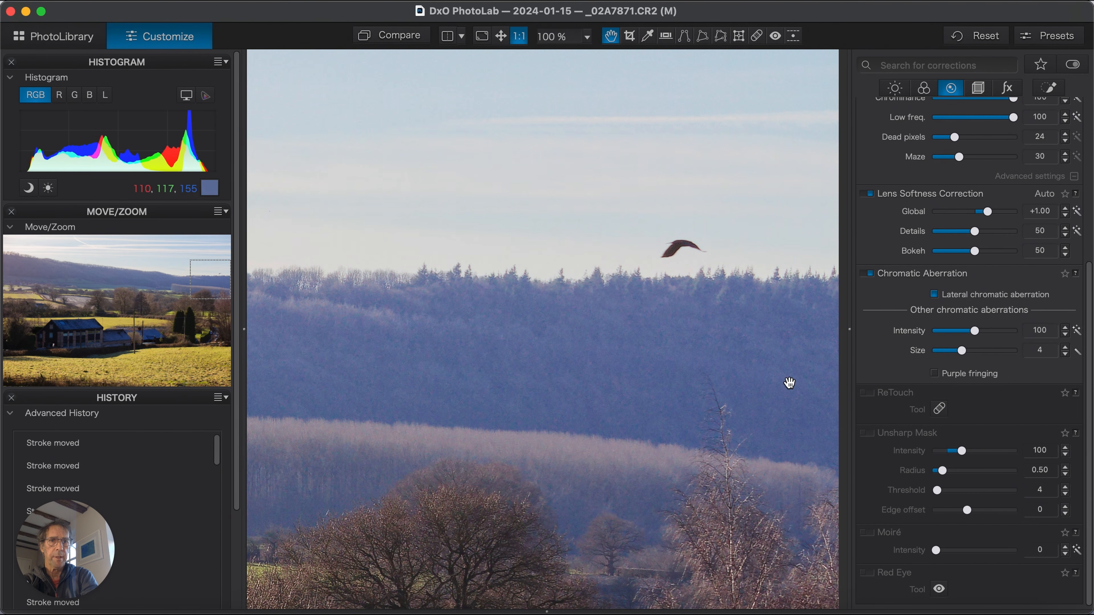
left_click(940, 411)
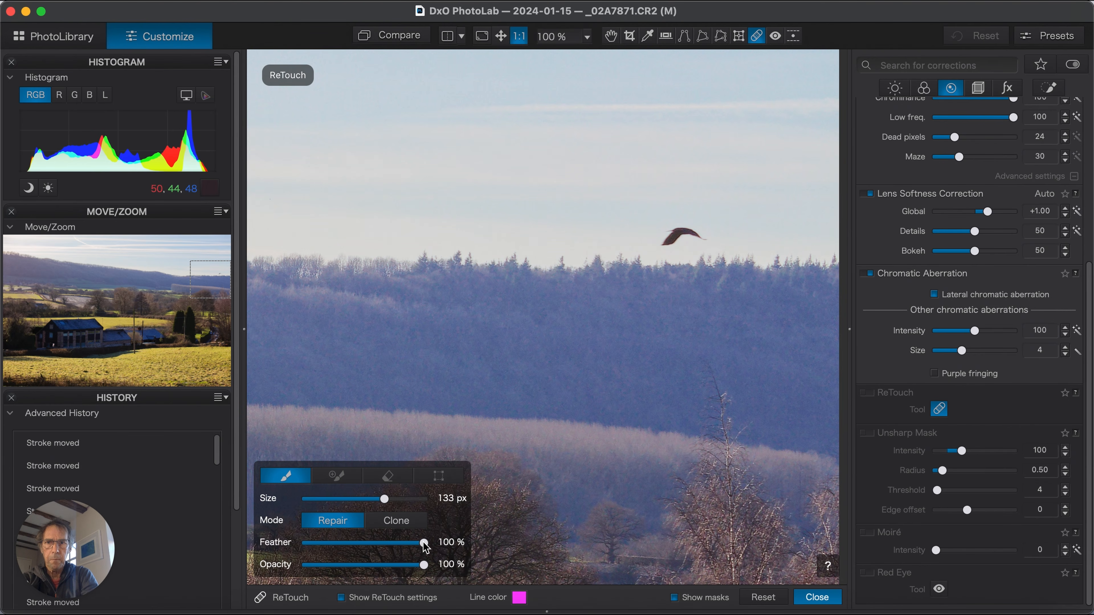
left_click_drag(423, 543, 366, 544)
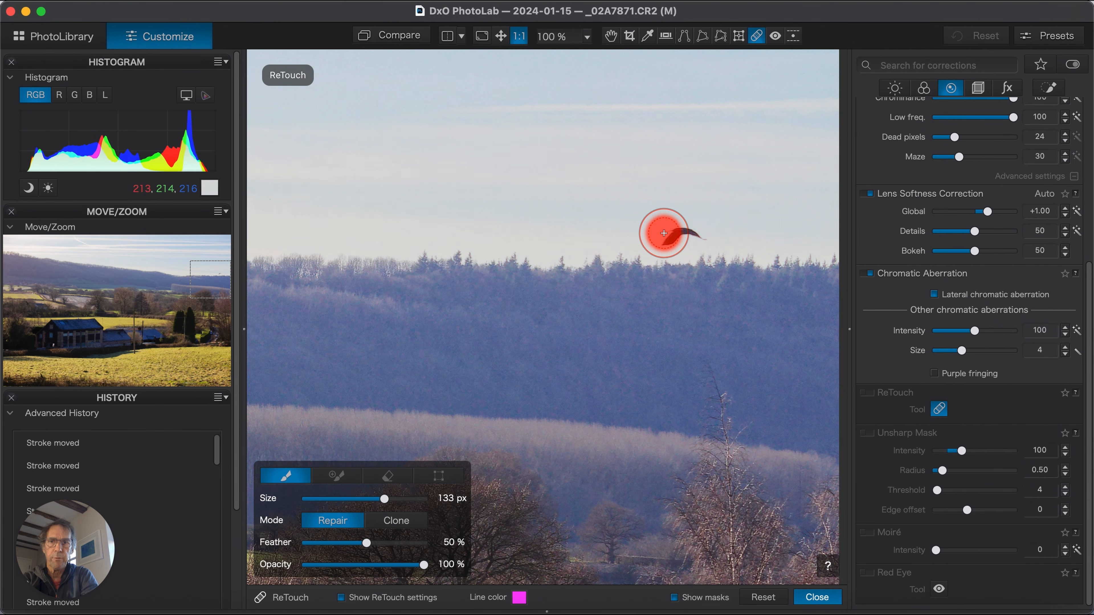
left_click_drag(384, 500, 366, 499)
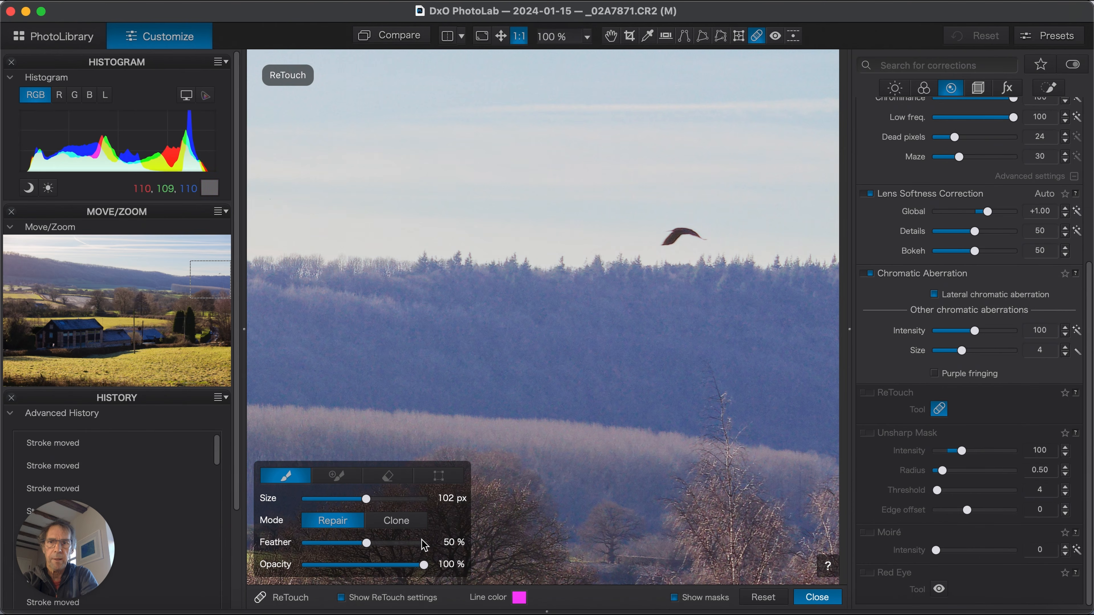
left_click_drag(366, 544, 361, 543)
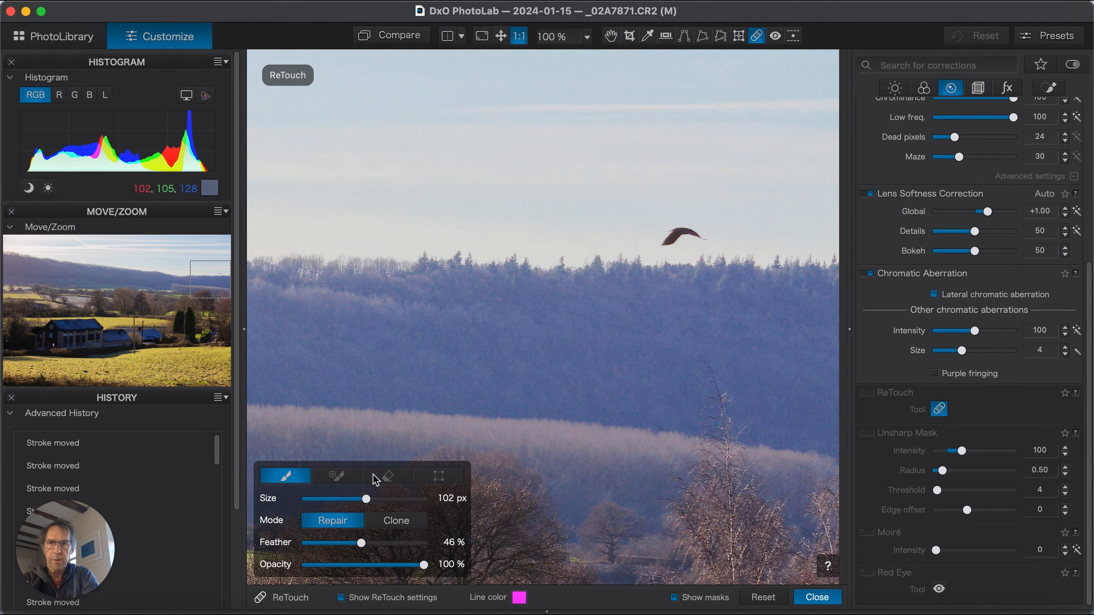
left_click_drag(366, 499, 352, 500)
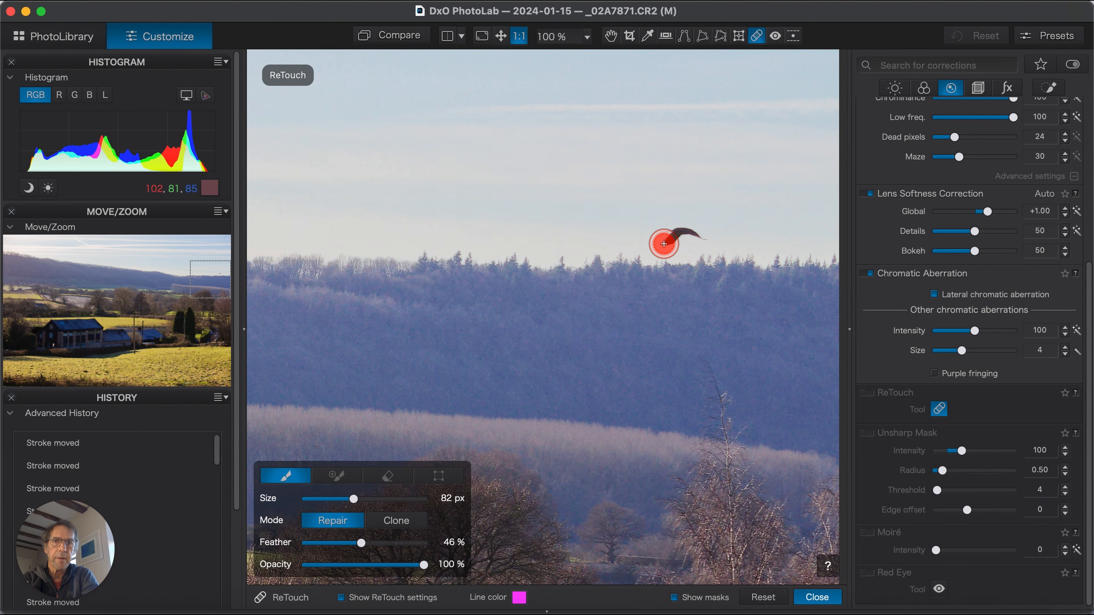
- Paint a Repair stroke over the bird in the sky at 46 % feather, and reset the retouching
left_click_drag(664, 243, 707, 237)
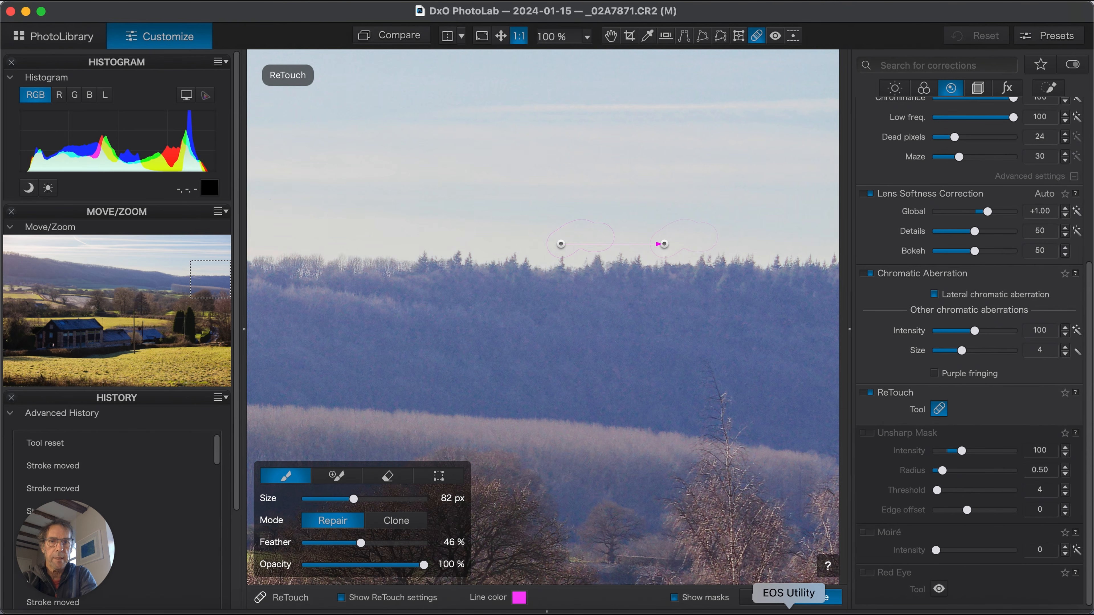
left_click(764, 597)
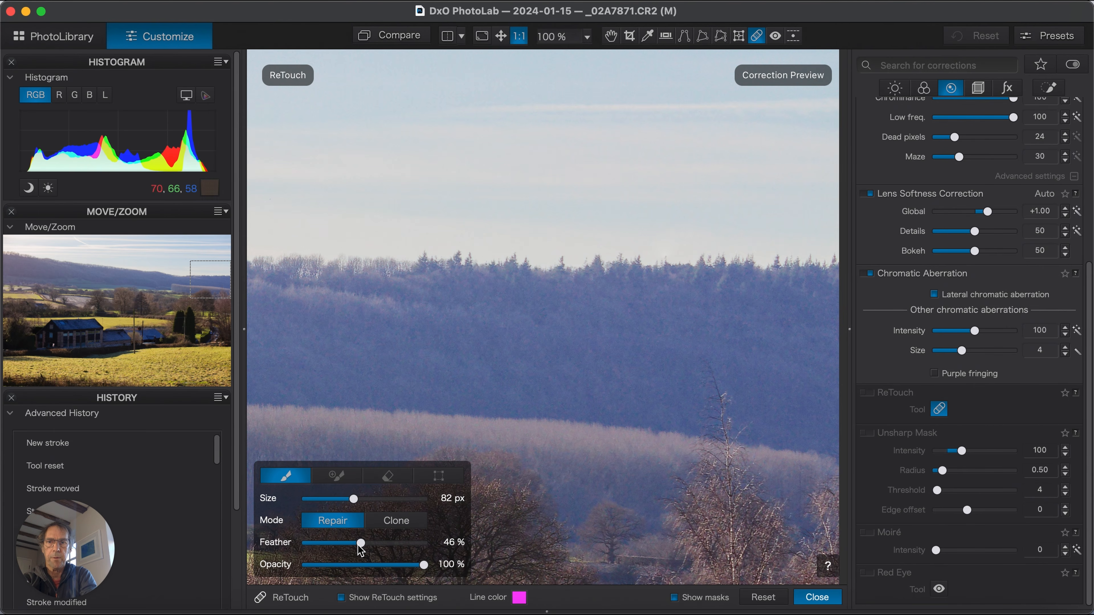
- Try a Repair stroke over the bird at 100 % feather, and reset the retouching with the feather lowered to 56 %
left_click_drag(362, 544, 434, 543)
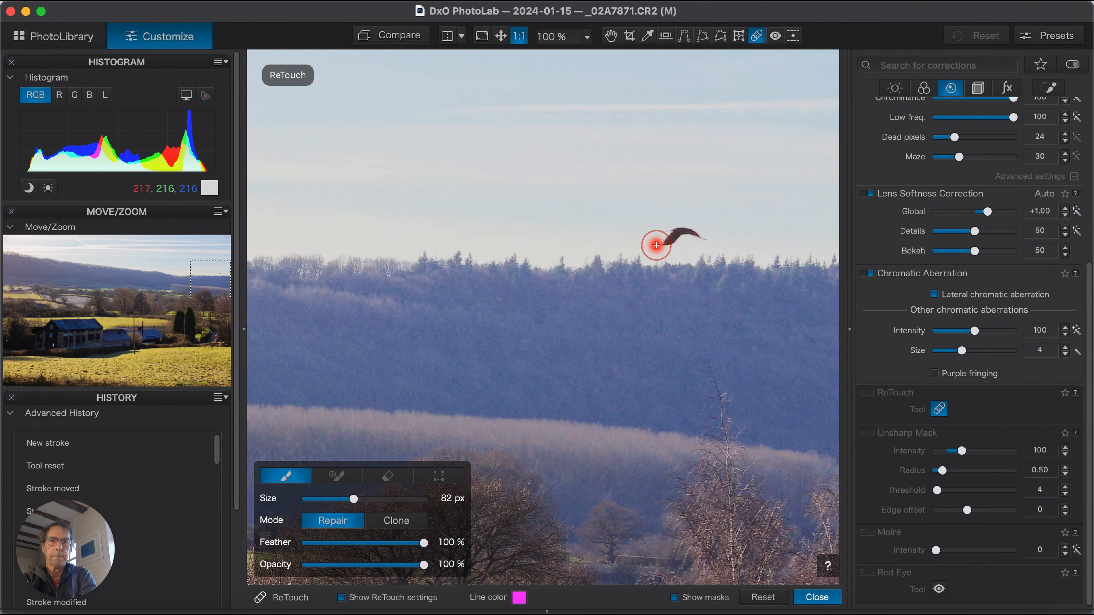
mouse_move(656, 245)
left_mouse_down()
mouse_move(691, 226)
mouse_move(705, 238)
left_mouse_up()
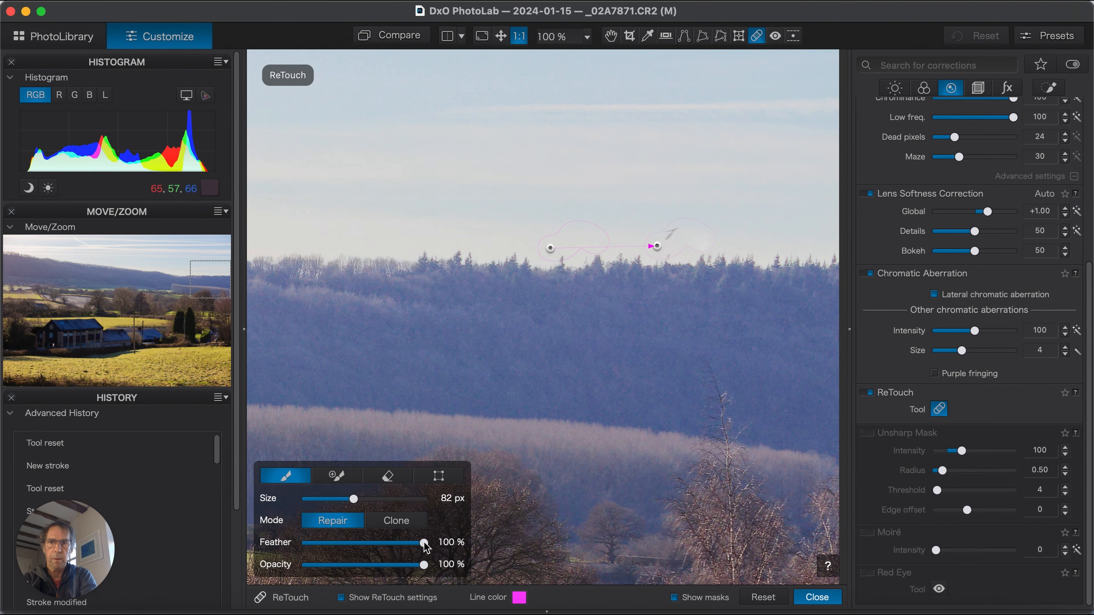
left_click_drag(424, 542, 372, 542)
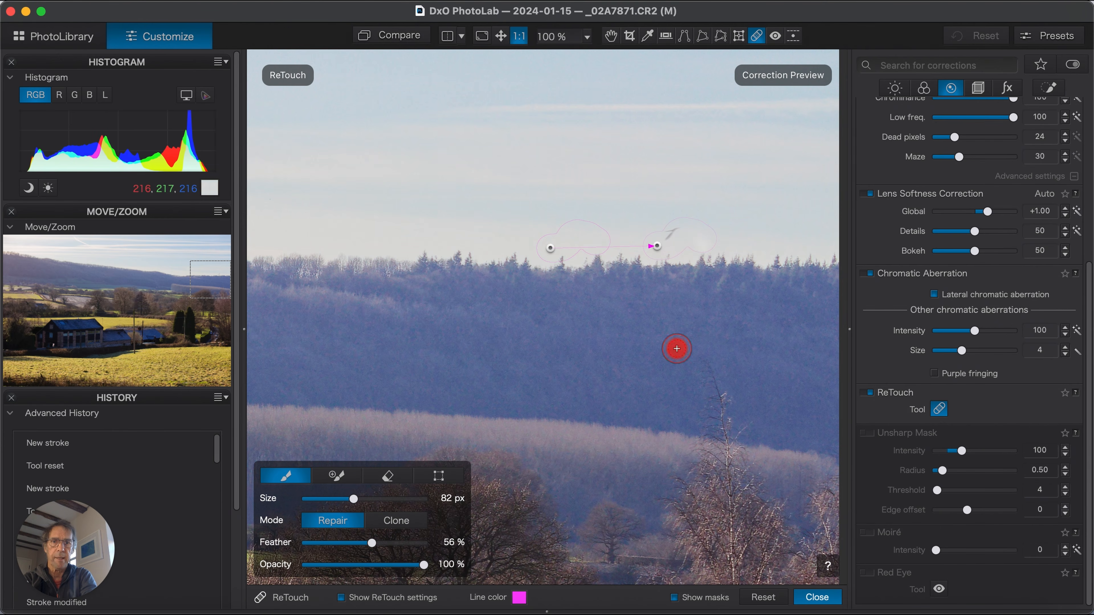
left_click(771, 605)
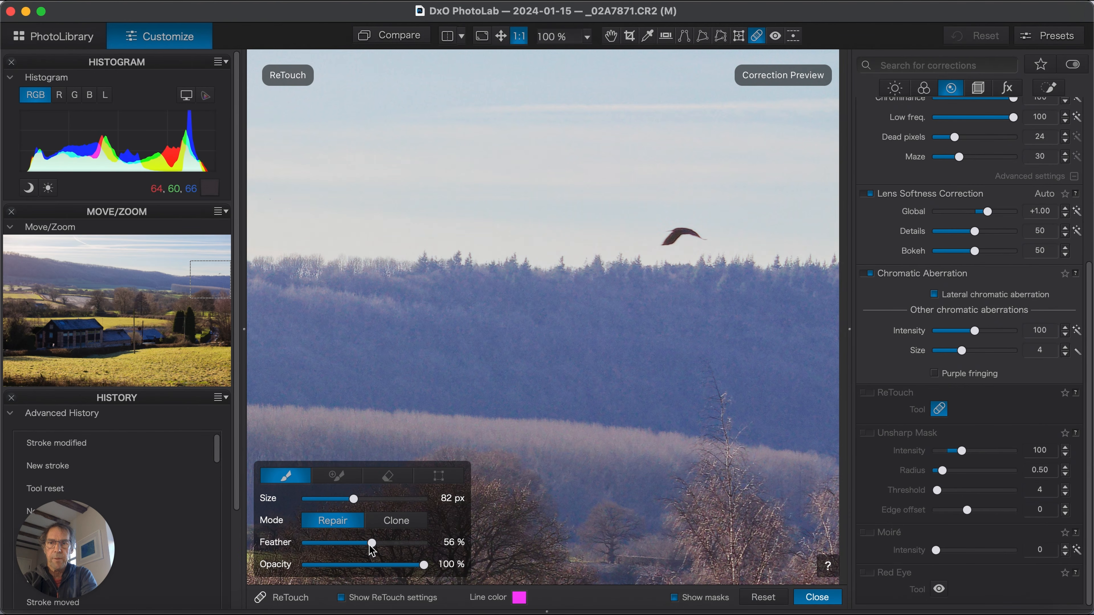
- Repair the bird with the brush feather set to 52 %, and clear that stroke by resetting the tool
left_click_drag(371, 543, 367, 543)
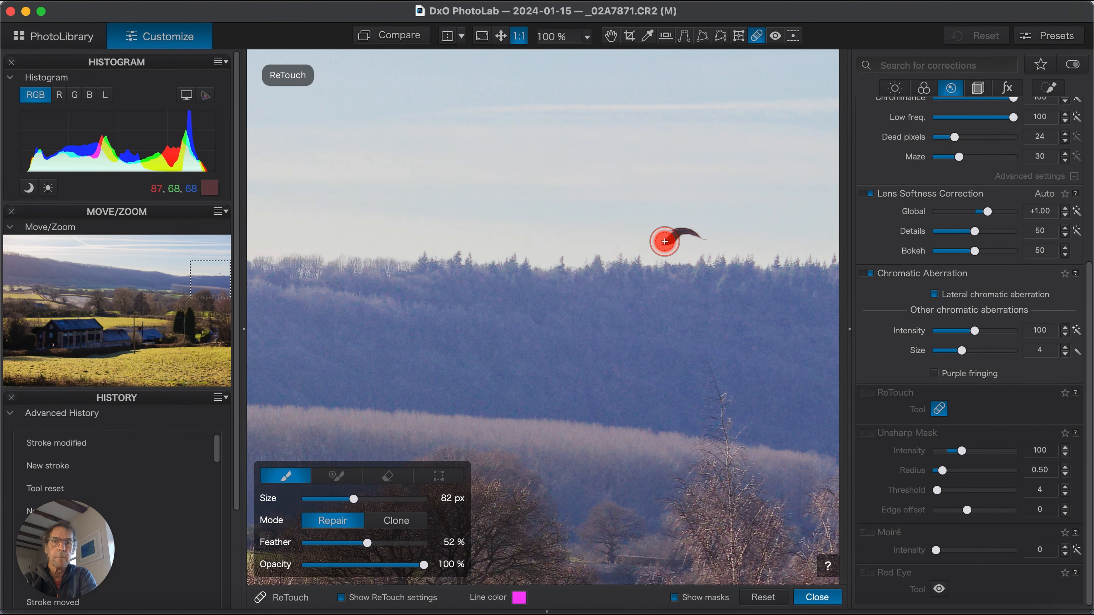
left_click_drag(664, 242, 710, 238)
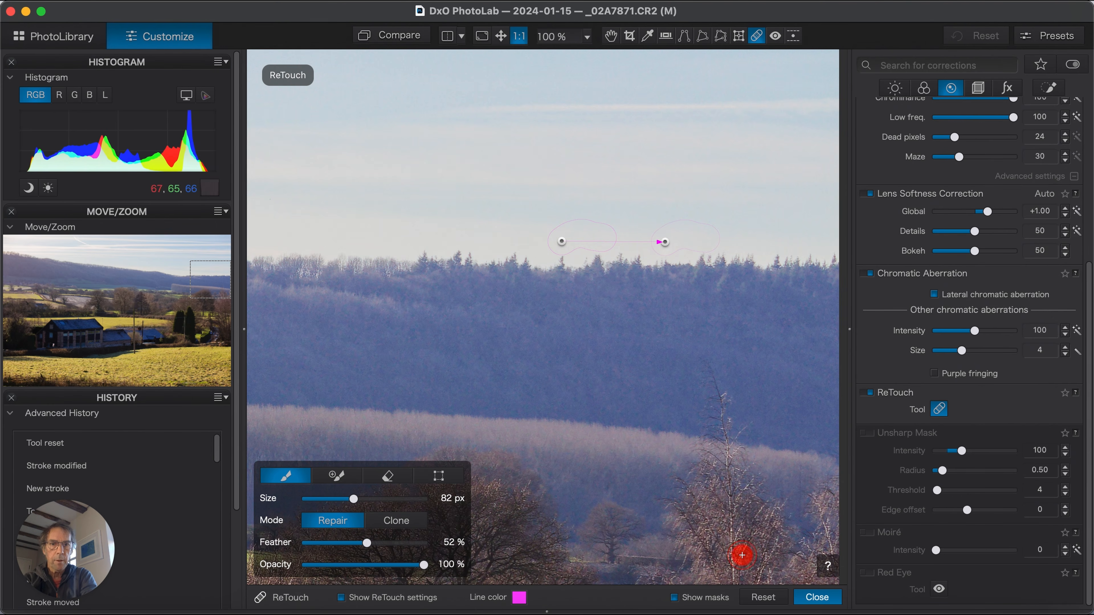
left_click(763, 597)
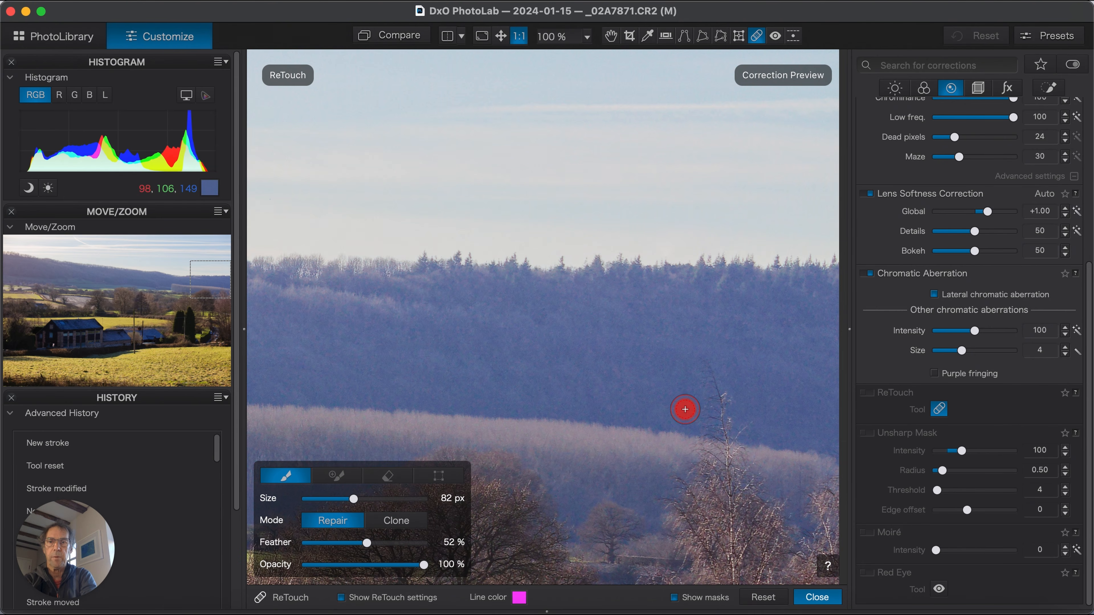
- Switch the retouch mode to Clone, paint over the bird, and move the stroke's source higher in the sky
left_click(397, 522)
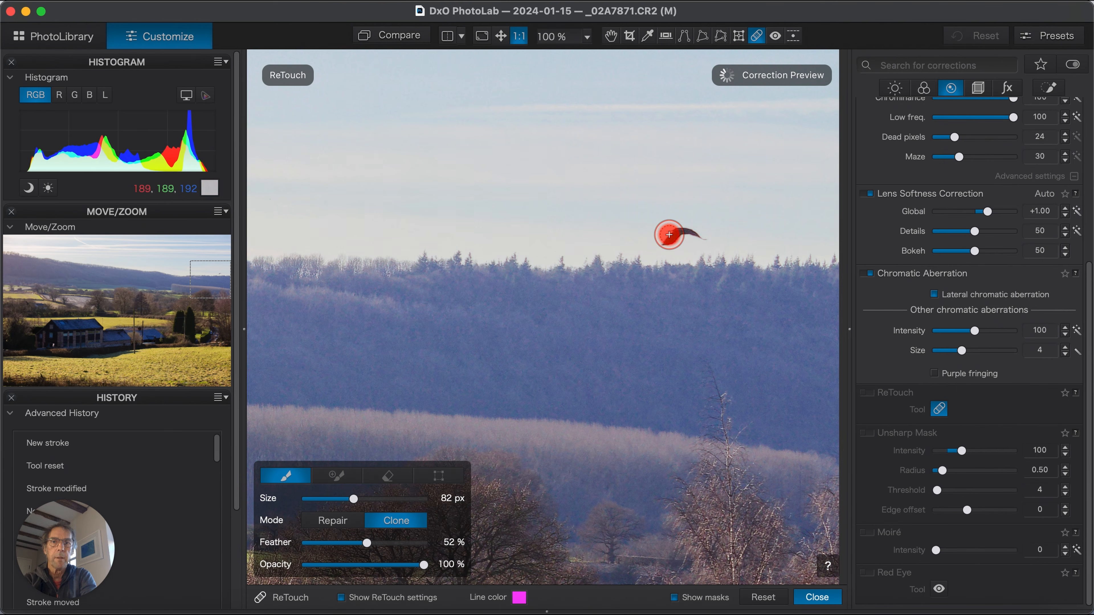
left_click_drag(679, 233, 709, 235)
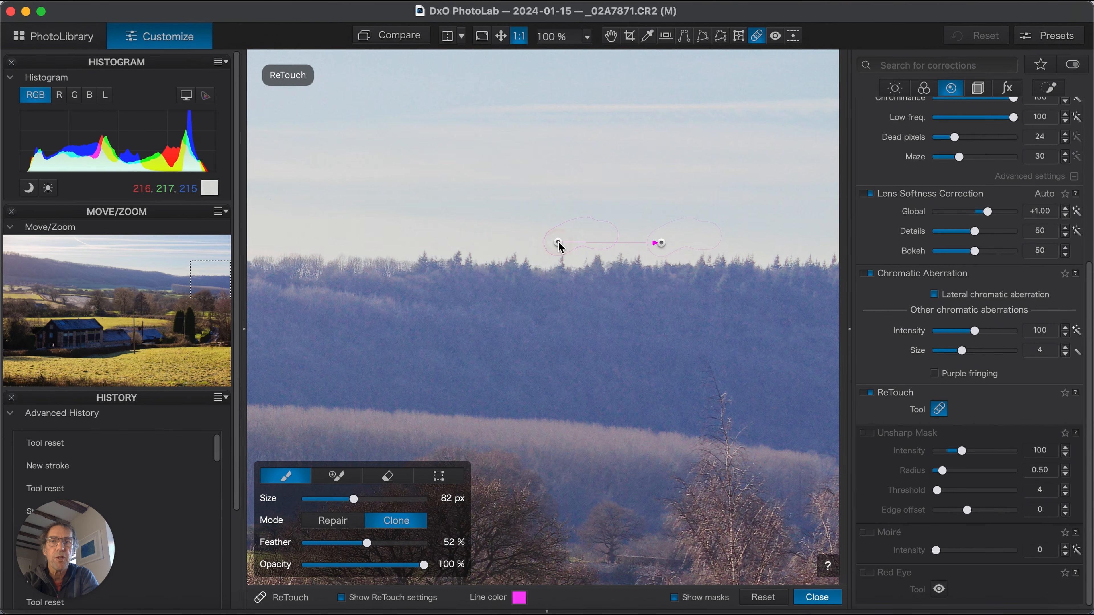
left_click_drag(559, 245, 572, 216)
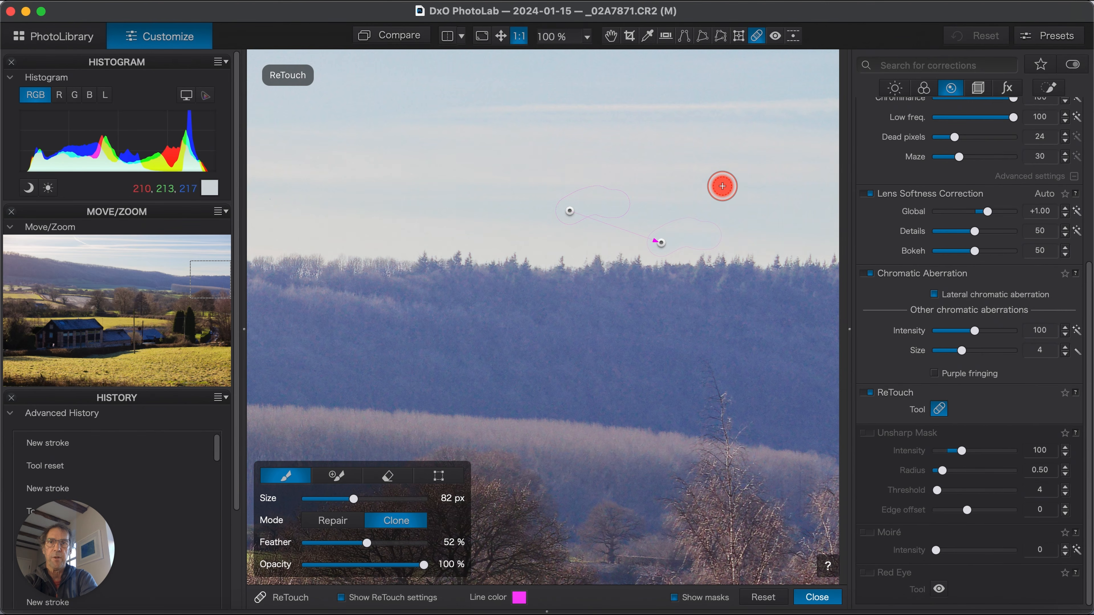
- Add a small Clone stroke on the blue wooded hillside below the skyline
left_click(502, 36)
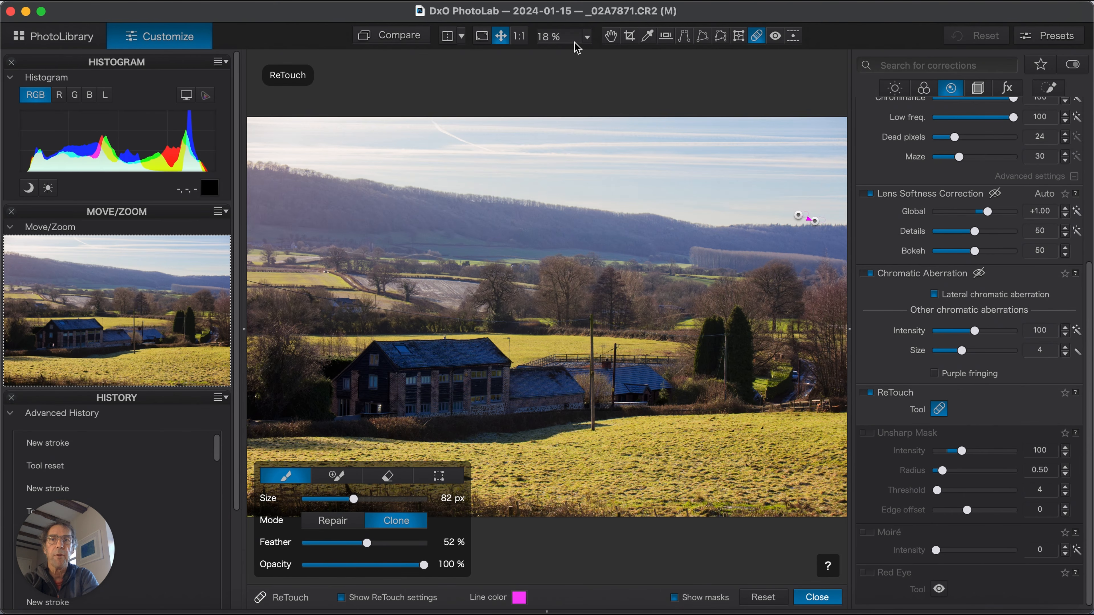
left_click(520, 37)
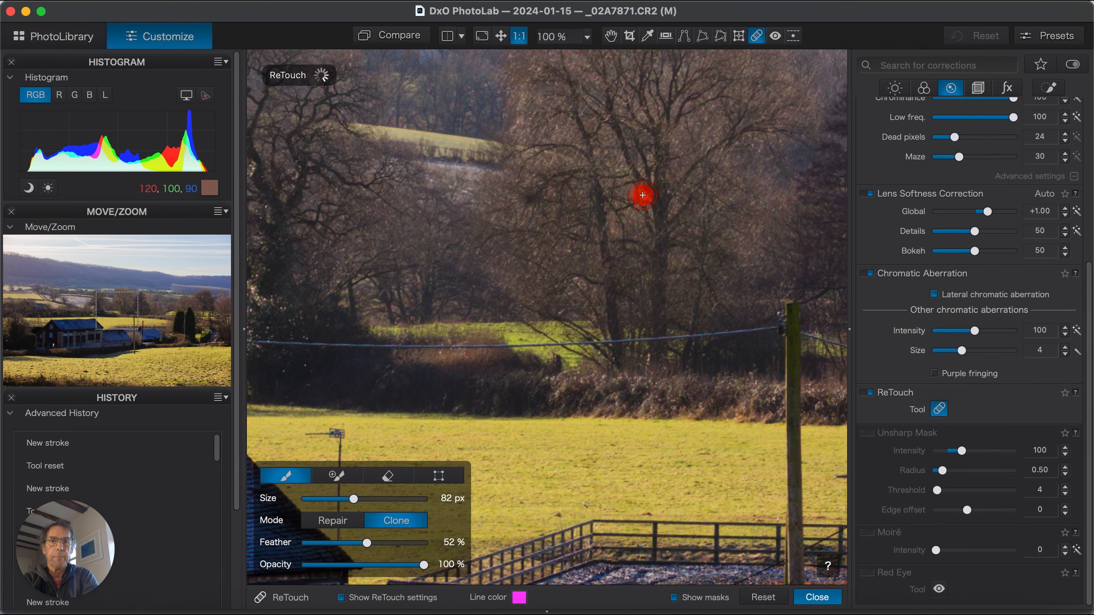
scroll(642, 195, "right", 20)
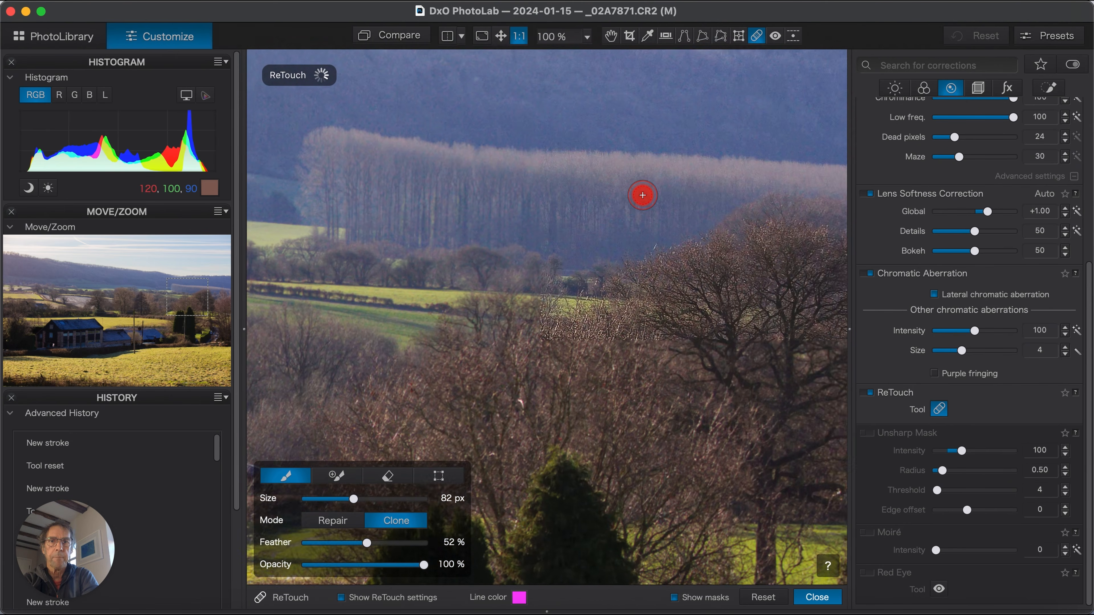
scroll(642, 195, "up", 10)
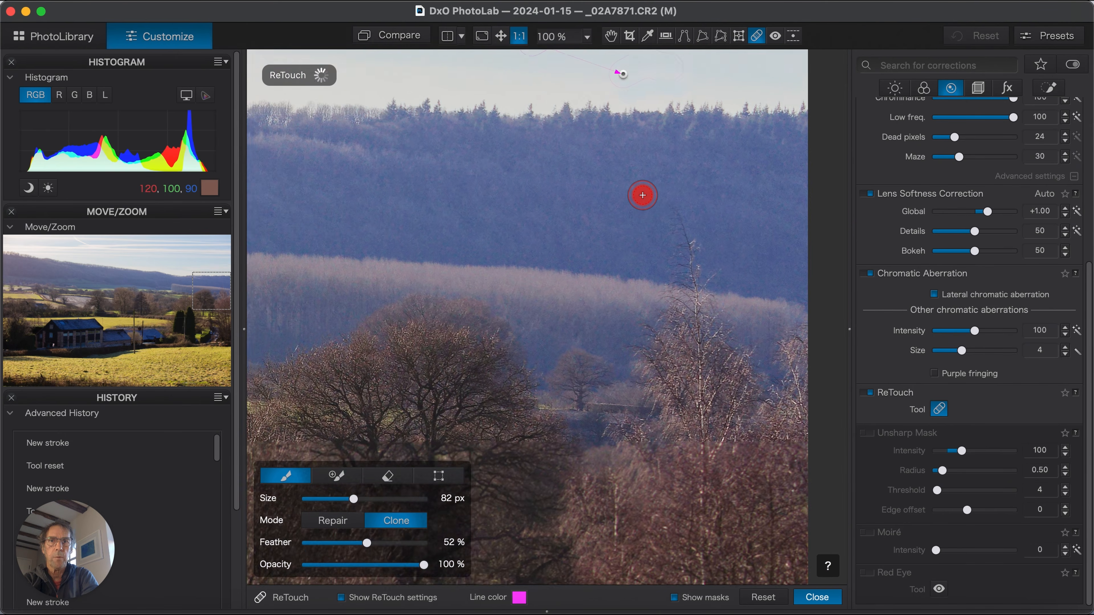
scroll(646, 194, "left", 5)
scroll(646, 194, "up", 4)
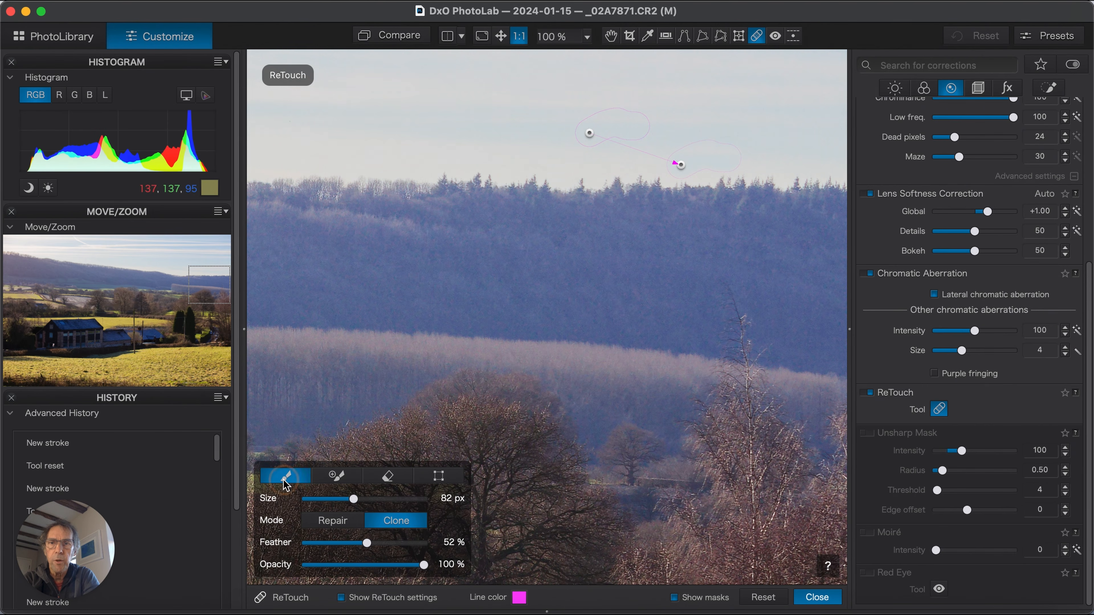
mouse_move(597, 262)
left_mouse_down()
mouse_move(606, 274)
mouse_move(599, 265)
left_mouse_up()
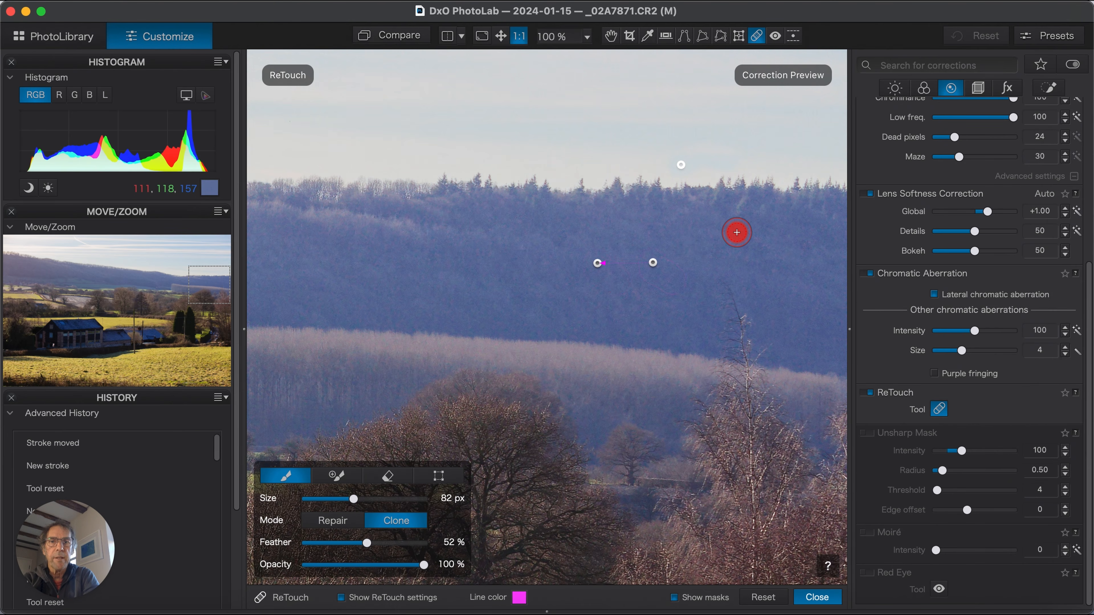
- Change the ReTouch line color to Cyan and reset all the clone strokes
left_click(519, 600)
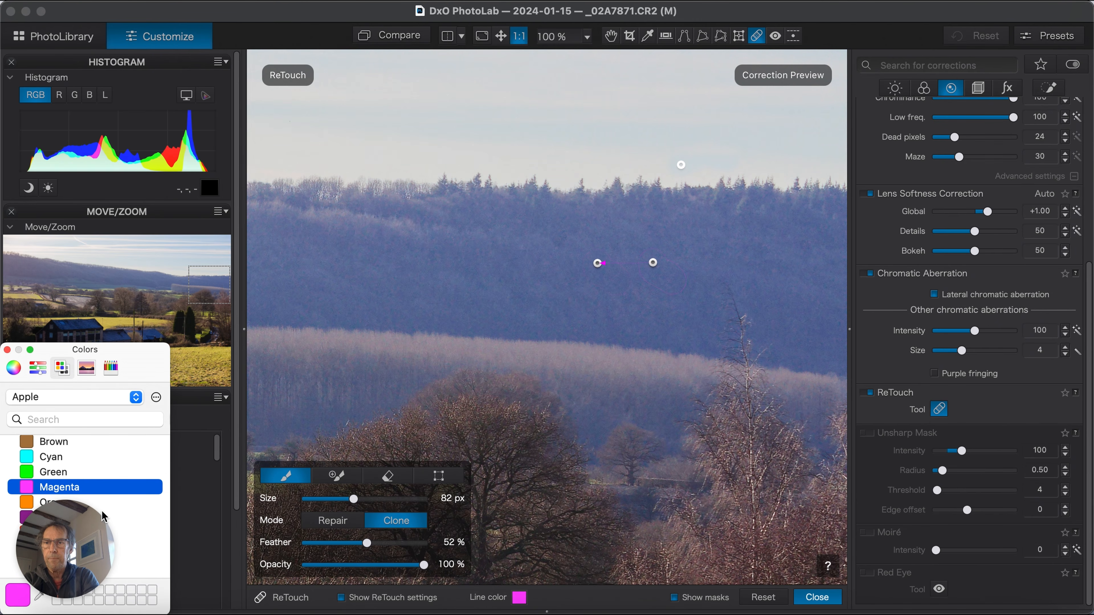
left_click(31, 457)
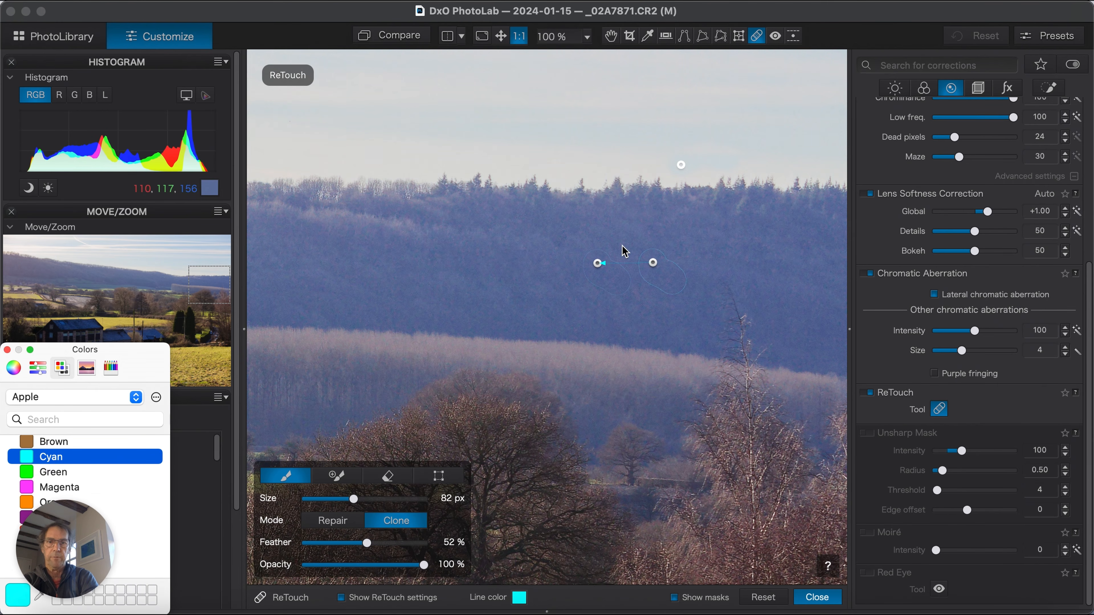
left_click(763, 597)
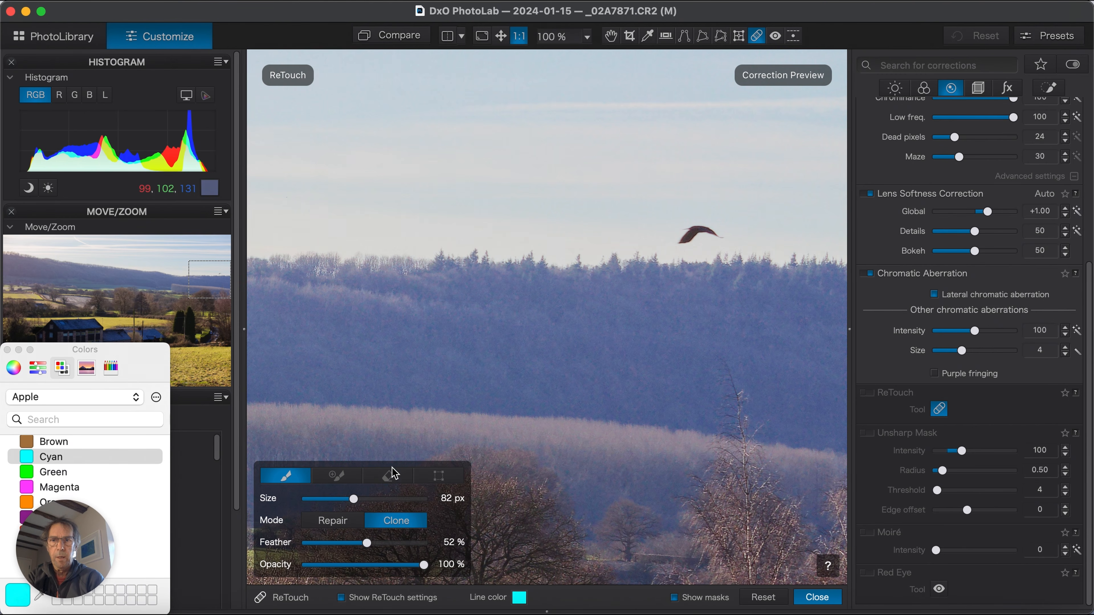
- Switch back to Repair mode with 46 % feather and paint a stroke over the bird in the sky
left_click(330, 523)
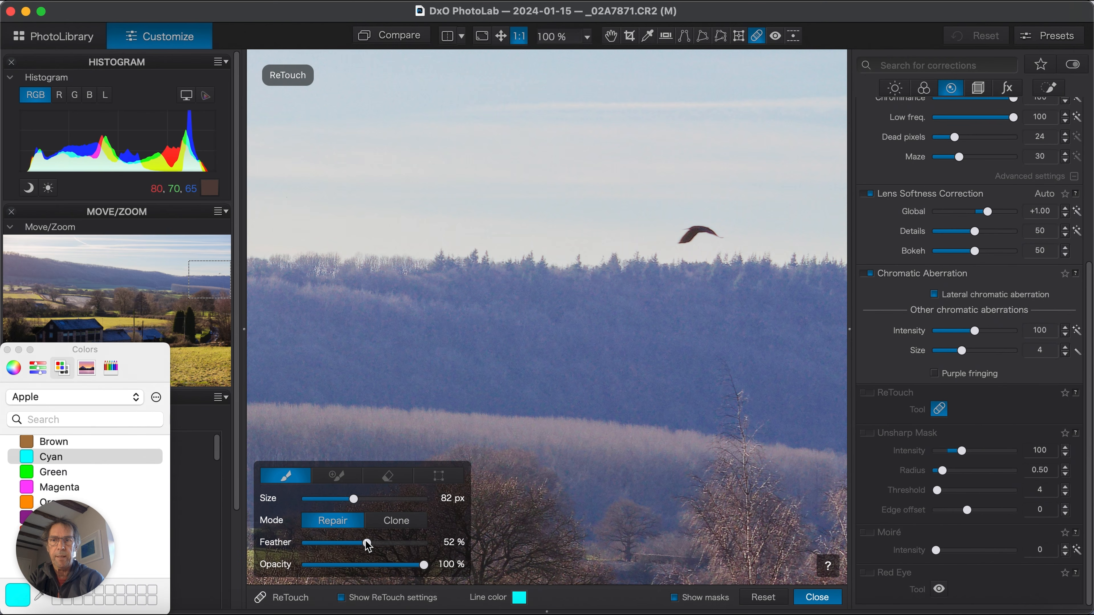
left_click_drag(368, 545, 362, 543)
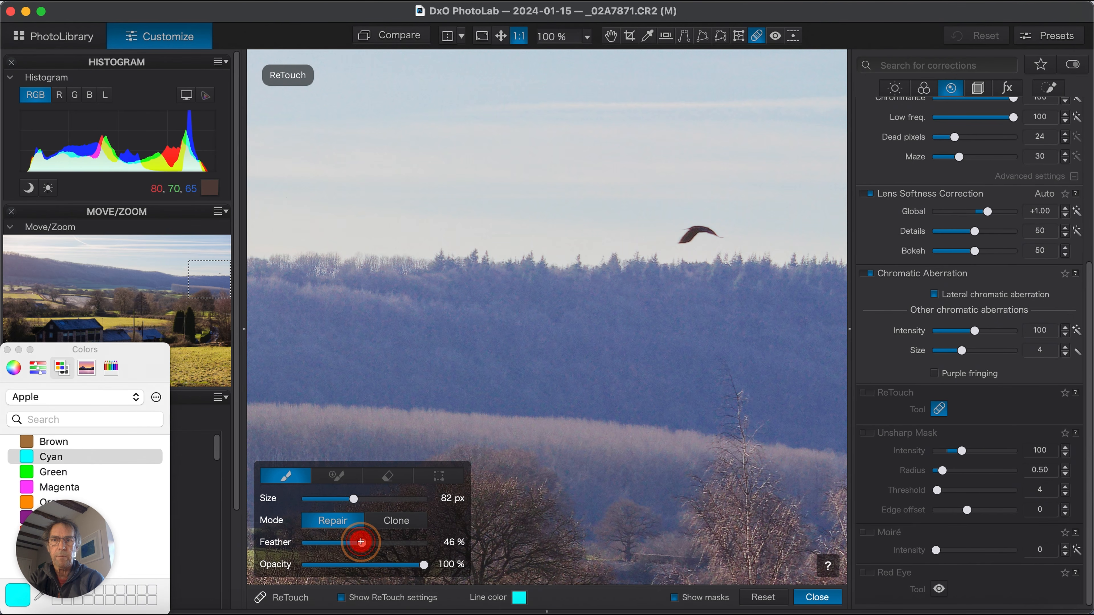
left_click_drag(678, 238, 703, 232)
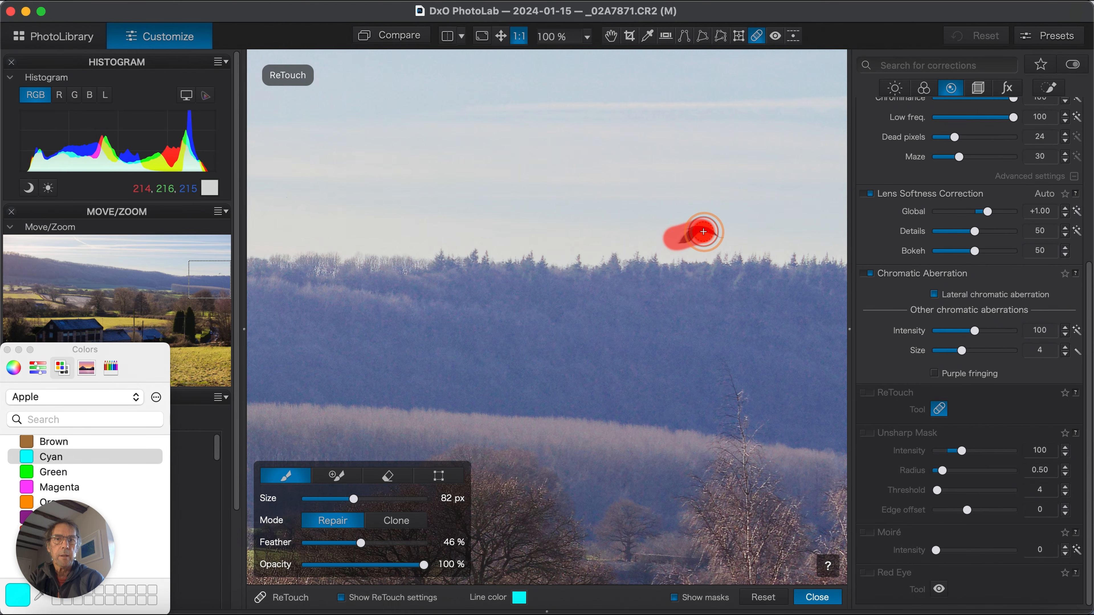
left_click_drag(702, 232, 710, 232)
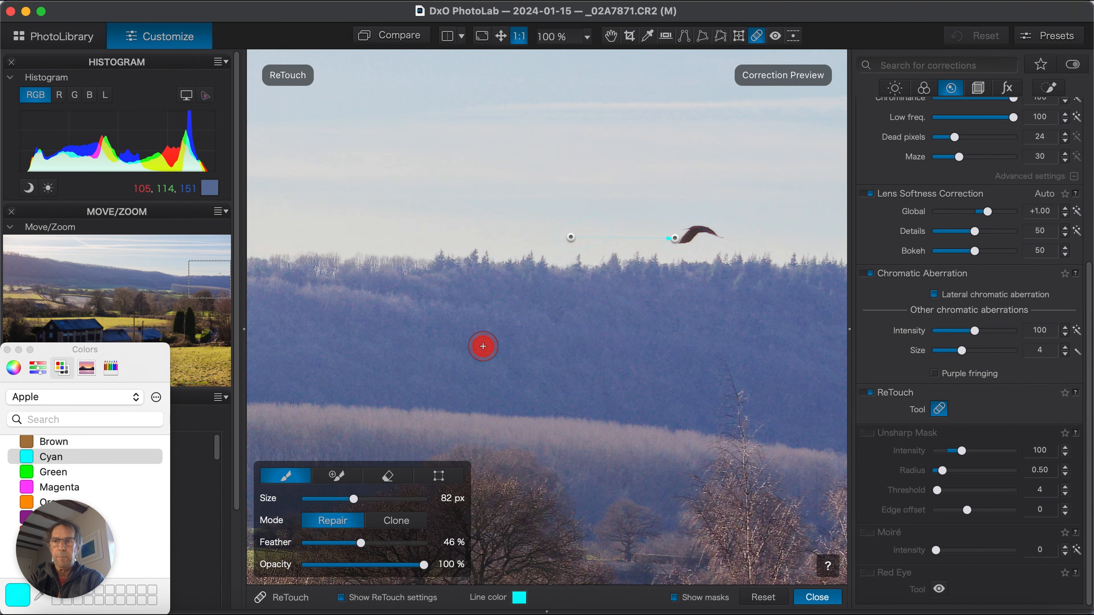
- Change the ReTouch line color to Magenta
left_click(26, 476)
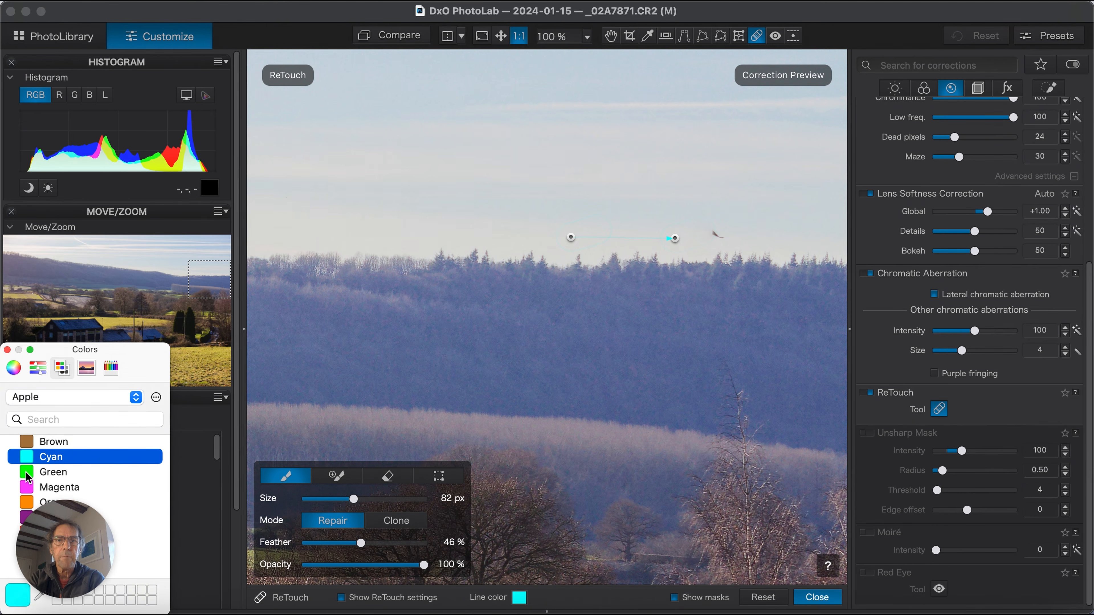
left_click(28, 492)
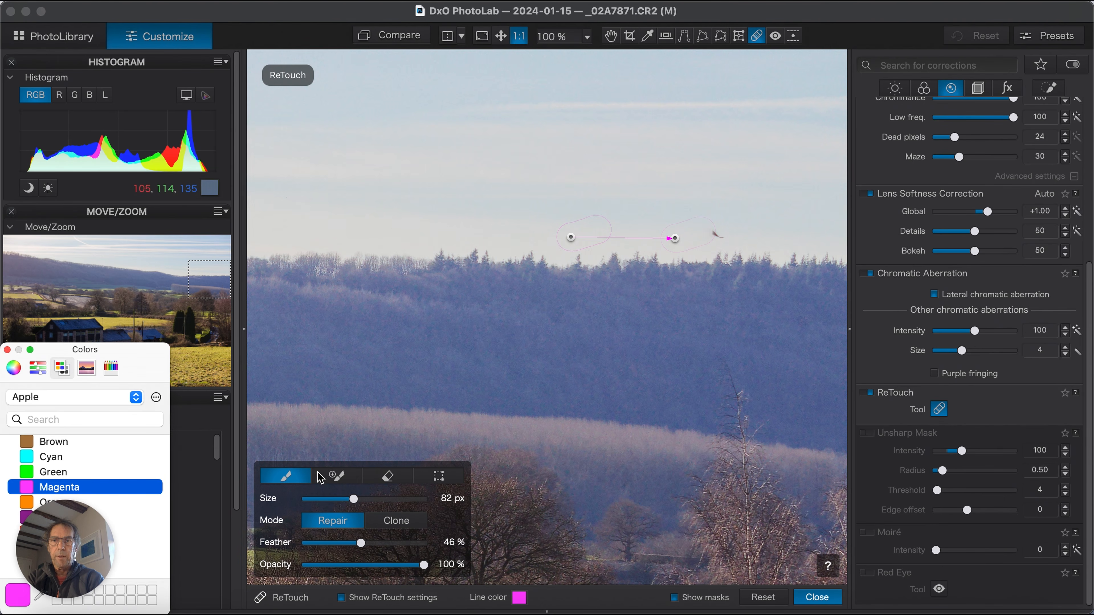
- Extend the existing Repair stroke over the leftover tip of the bird's wing and hide the masks
left_click(338, 478)
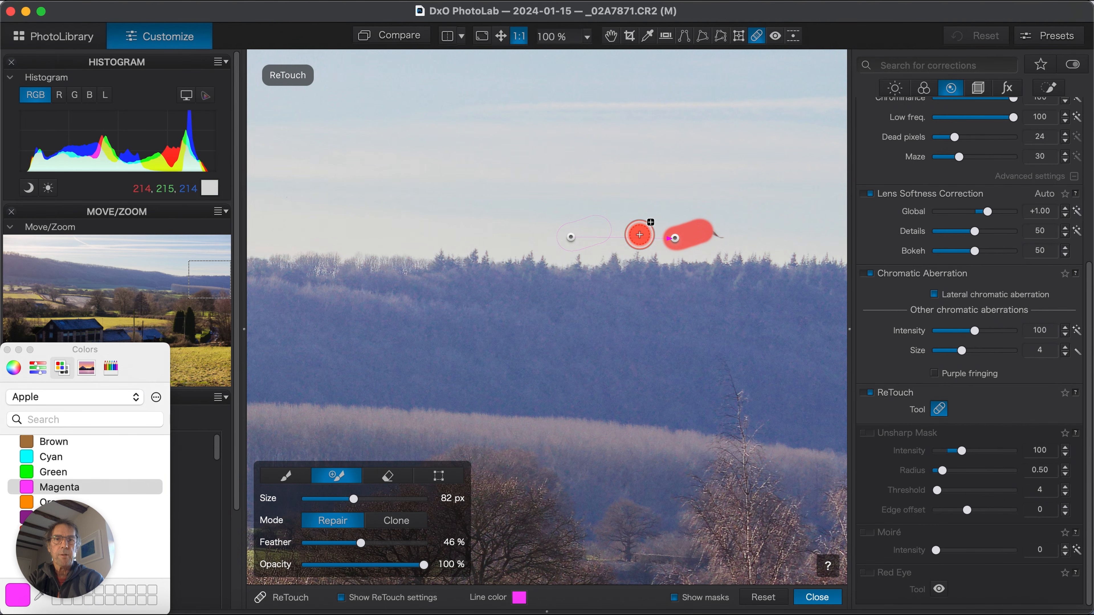
left_click_drag(724, 233, 712, 228)
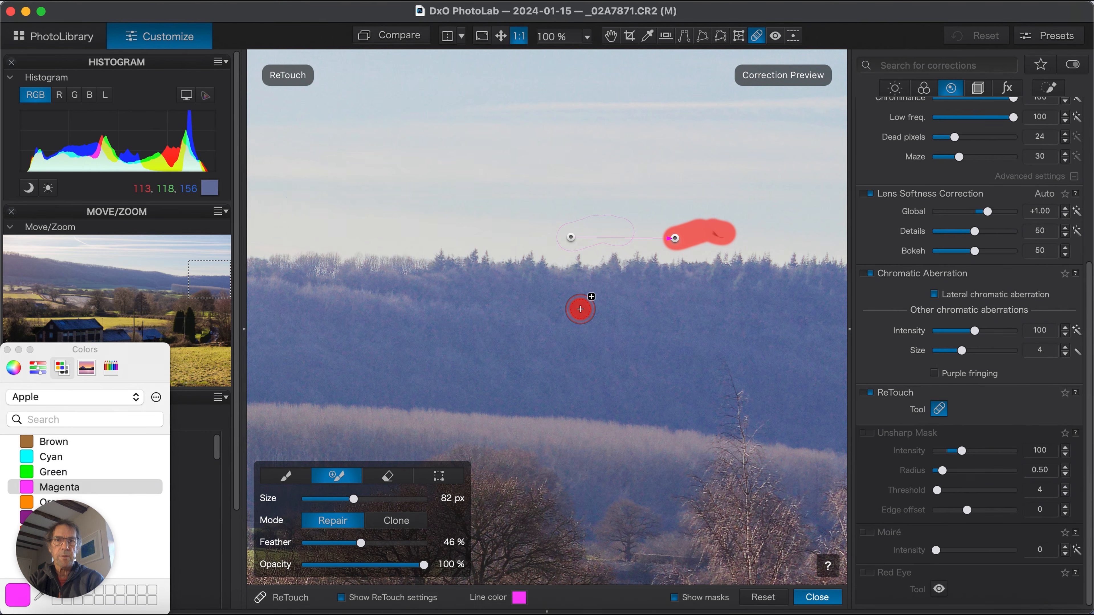
left_click(674, 599)
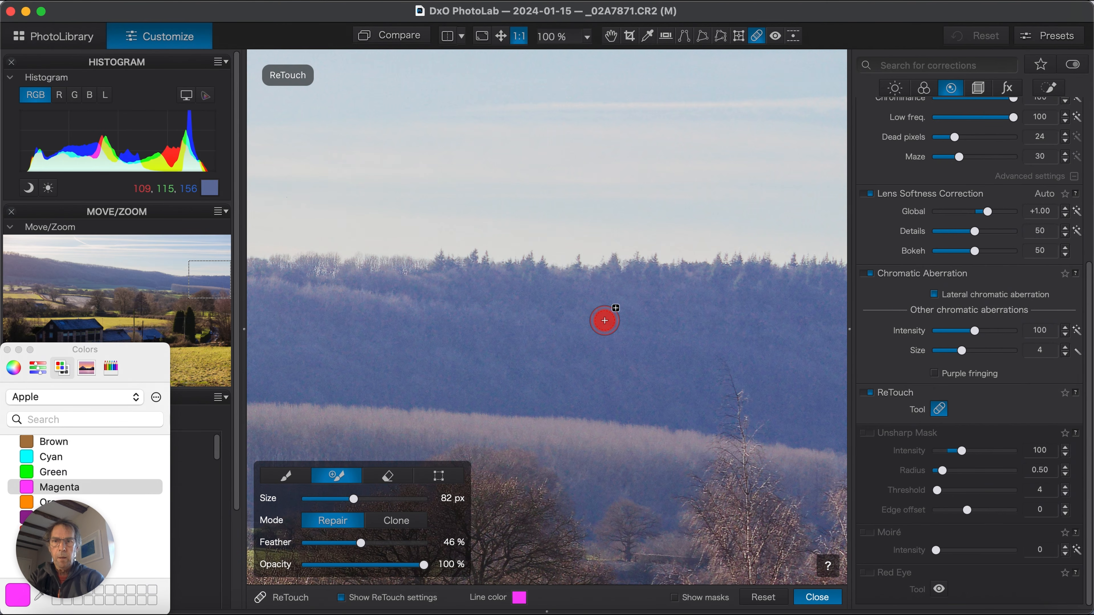
- Set the feather to 100 % and paint short Repair strokes along the upper end of the diagonal vapour trail in the sky
scroll(605, 320, "left", 5)
scroll(604, 320, "up", 3)
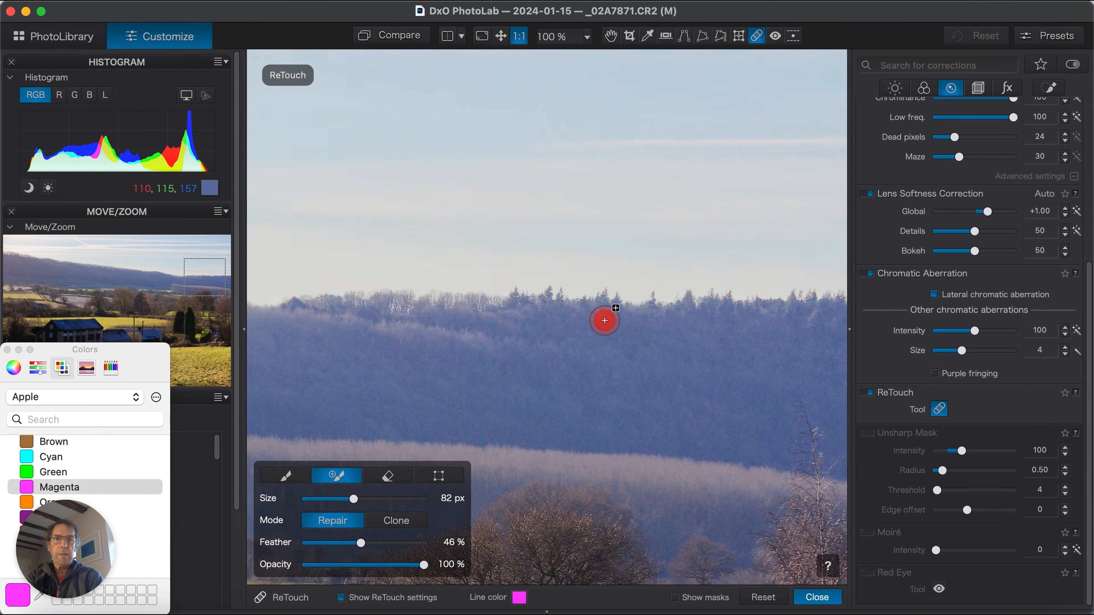
scroll(605, 321, "left", 5)
scroll(605, 320, "up", 10)
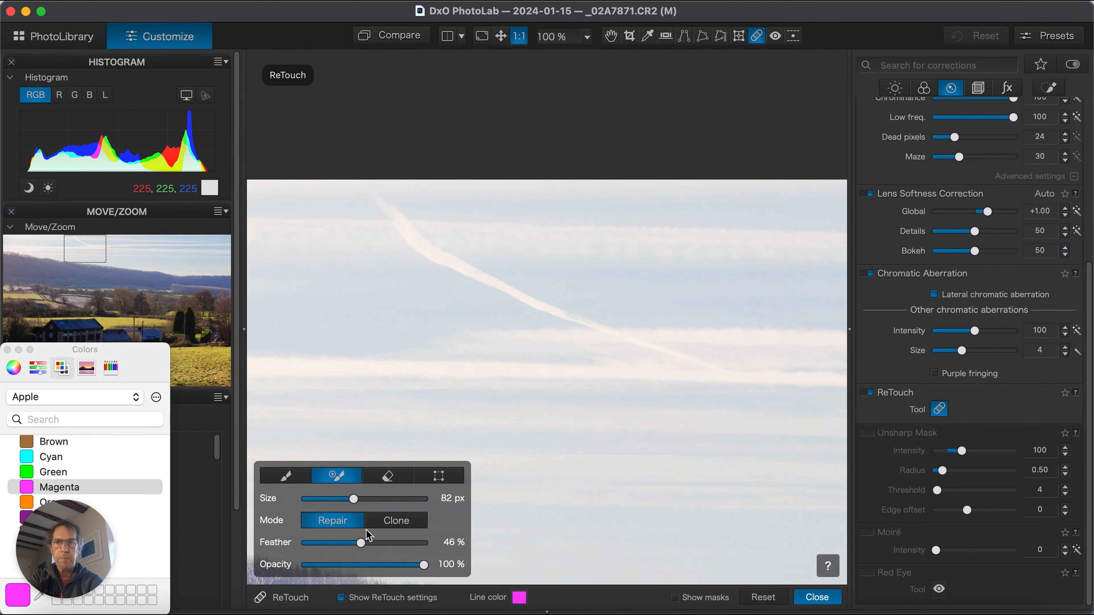
left_click_drag(360, 542, 427, 544)
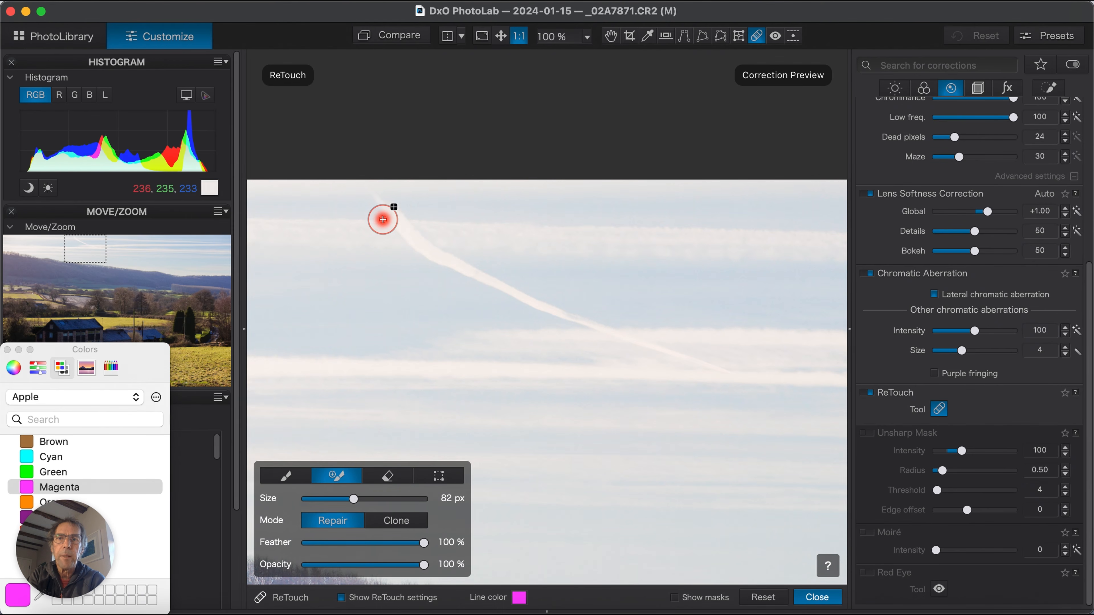
left_click_drag(374, 199, 374, 199)
left_click_drag(380, 206, 407, 213)
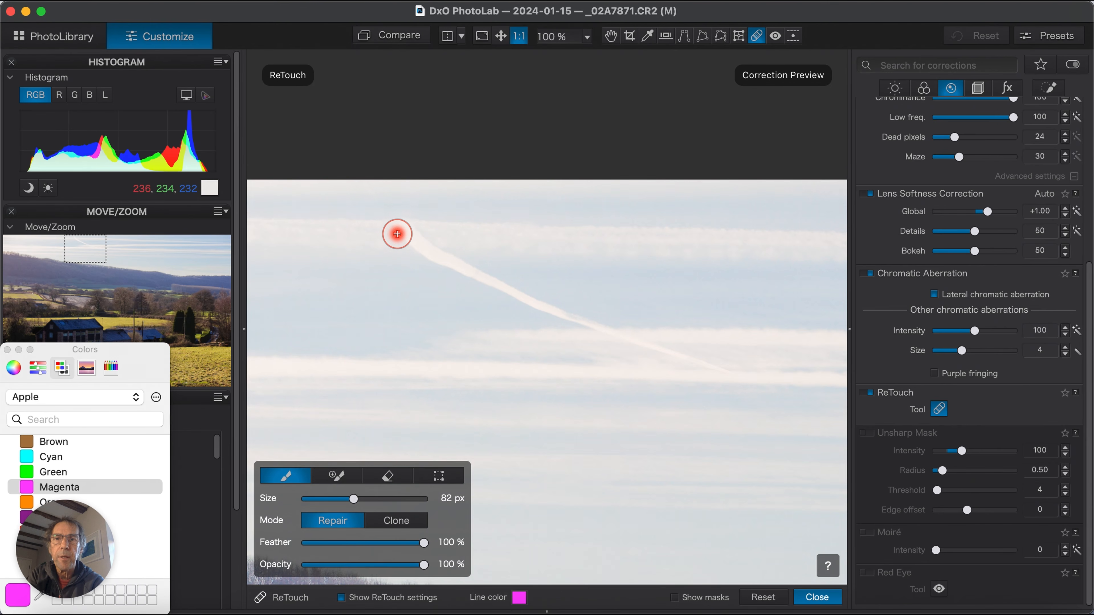
mouse_move(392, 230)
left_mouse_down()
mouse_move(421, 240)
mouse_move(396, 238)
mouse_move(465, 244)
left_mouse_up()
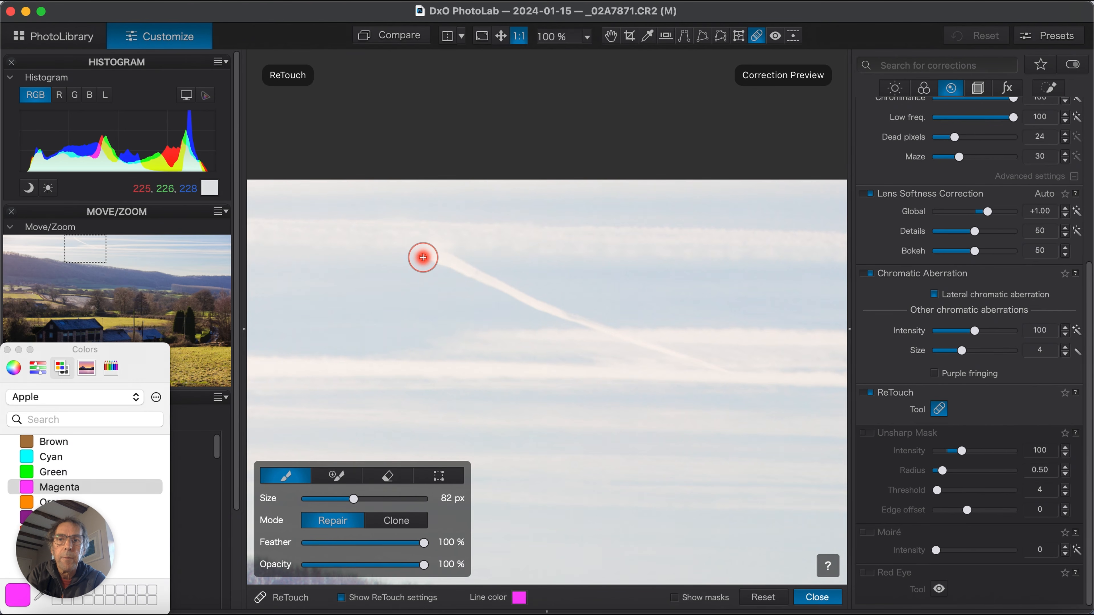
left_click_drag(423, 258, 474, 261)
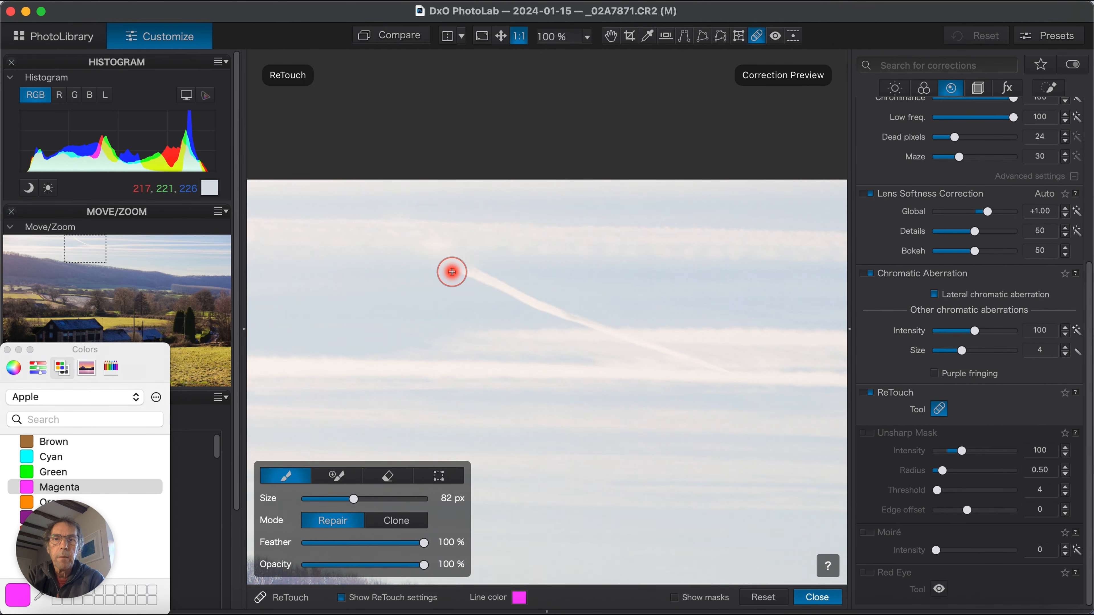
left_click_drag(452, 272, 510, 272)
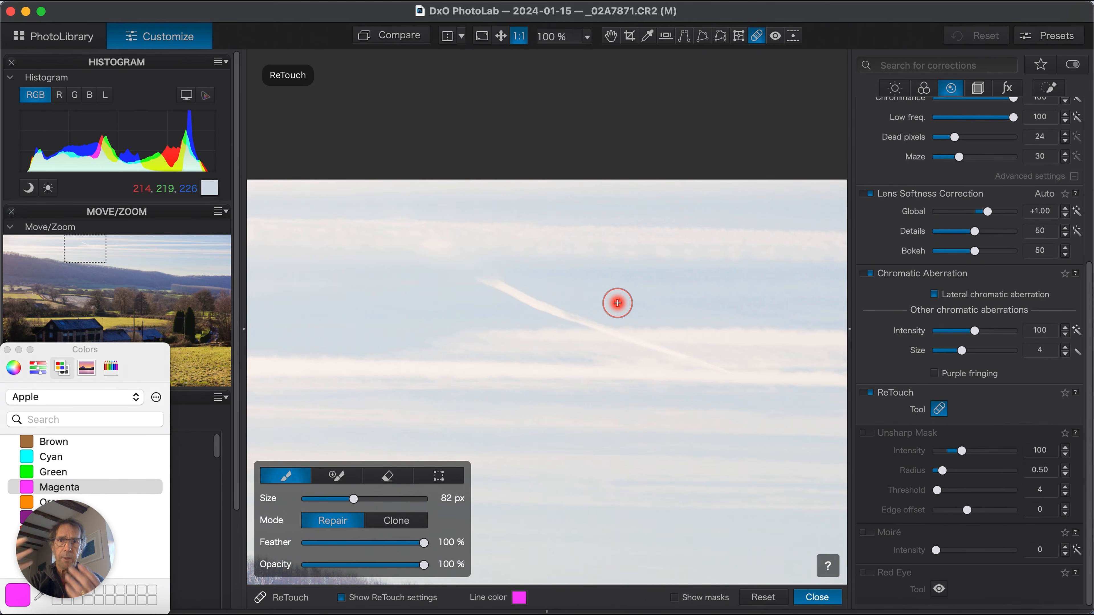
- Paint a Repair stroke over the middle of the overhead wire crossing the yellow field, and show the masks
scroll(587, 322, "down", 5)
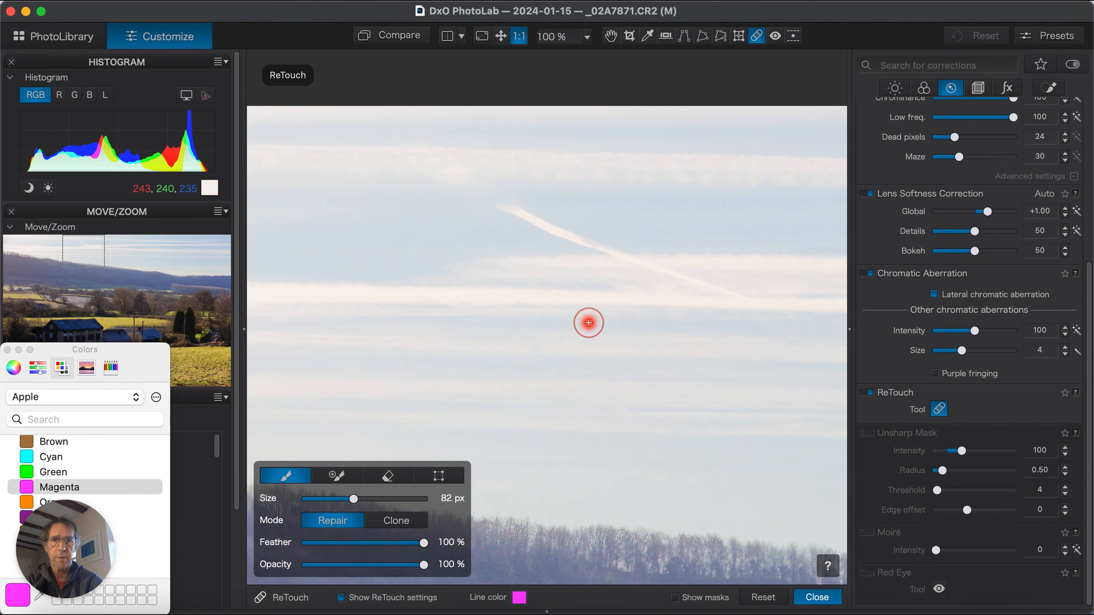
scroll(588, 322, "down", 8)
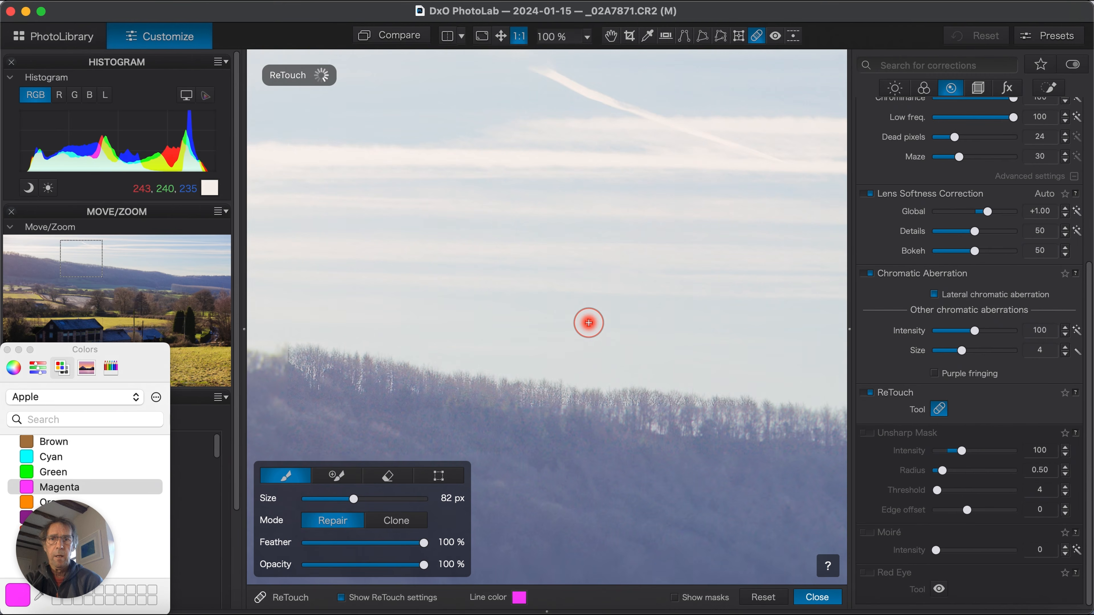
scroll(589, 322, "down", 10)
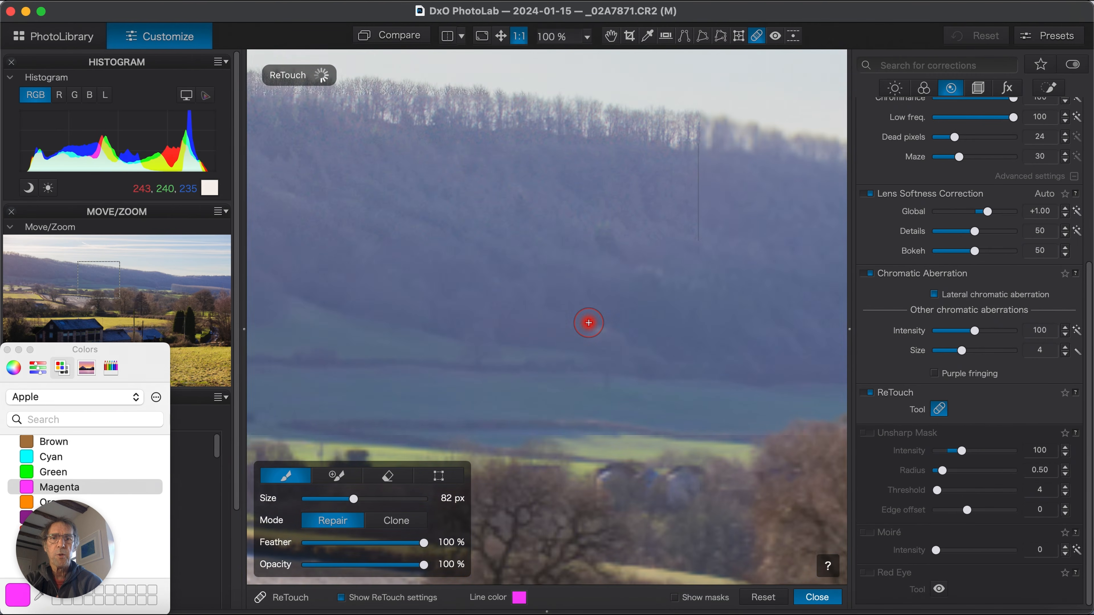
scroll(589, 323, "right", 10)
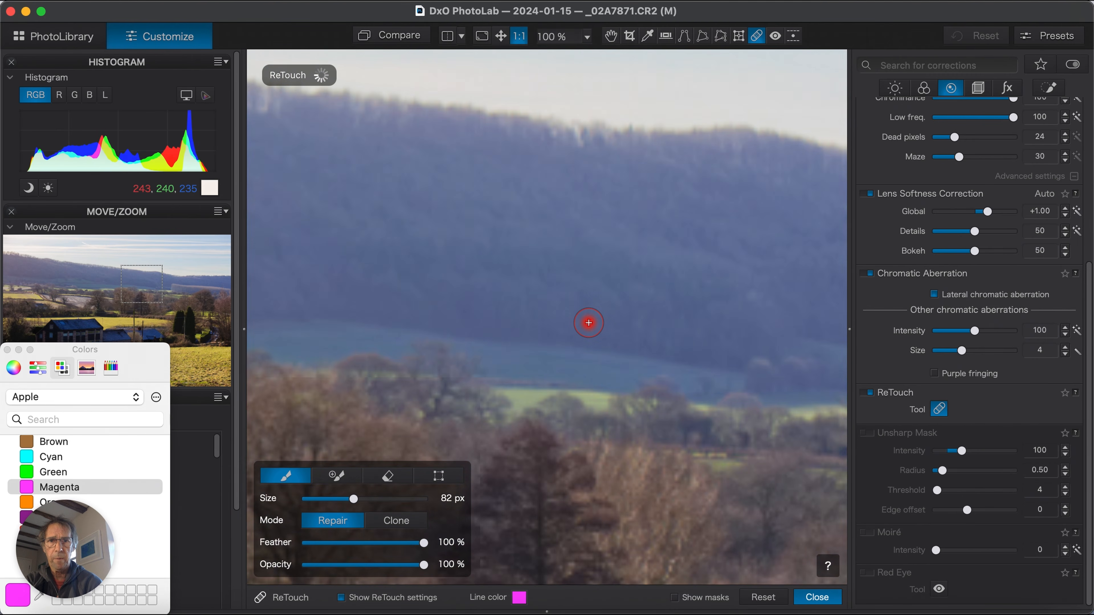
scroll(588, 322, "right", 10)
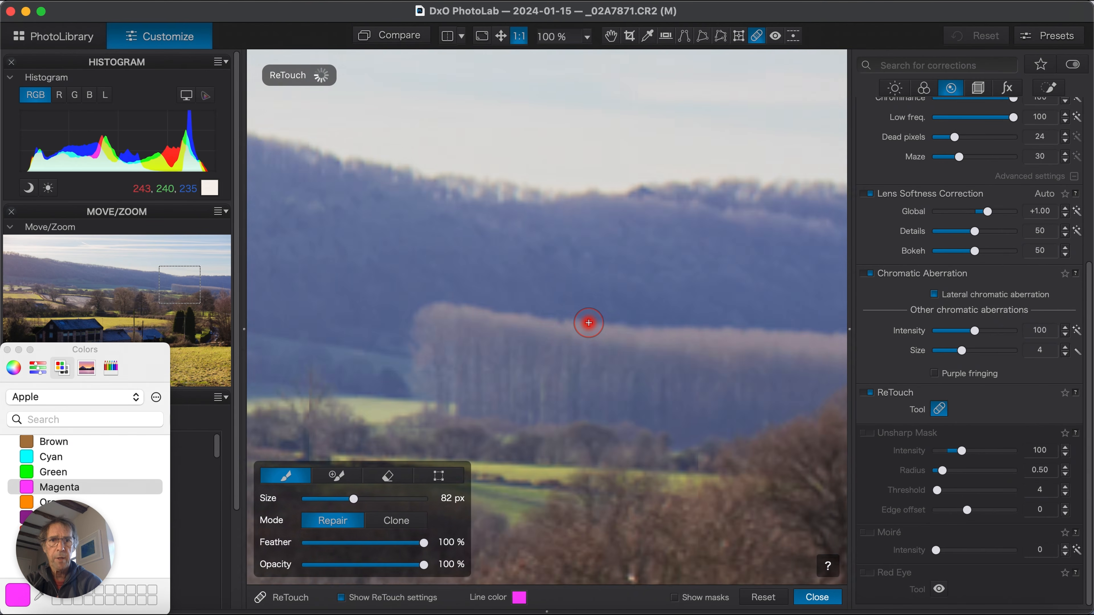
scroll(589, 323, "right", 10)
scroll(588, 322, "down", 3)
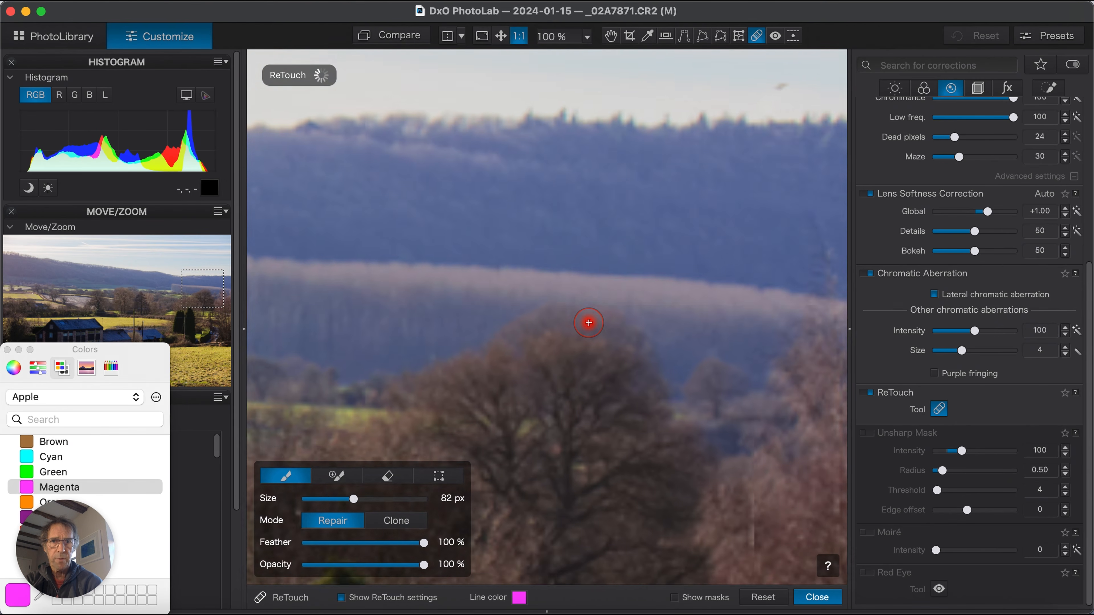
scroll(588, 323, "left", 8)
scroll(588, 322, "down", 5)
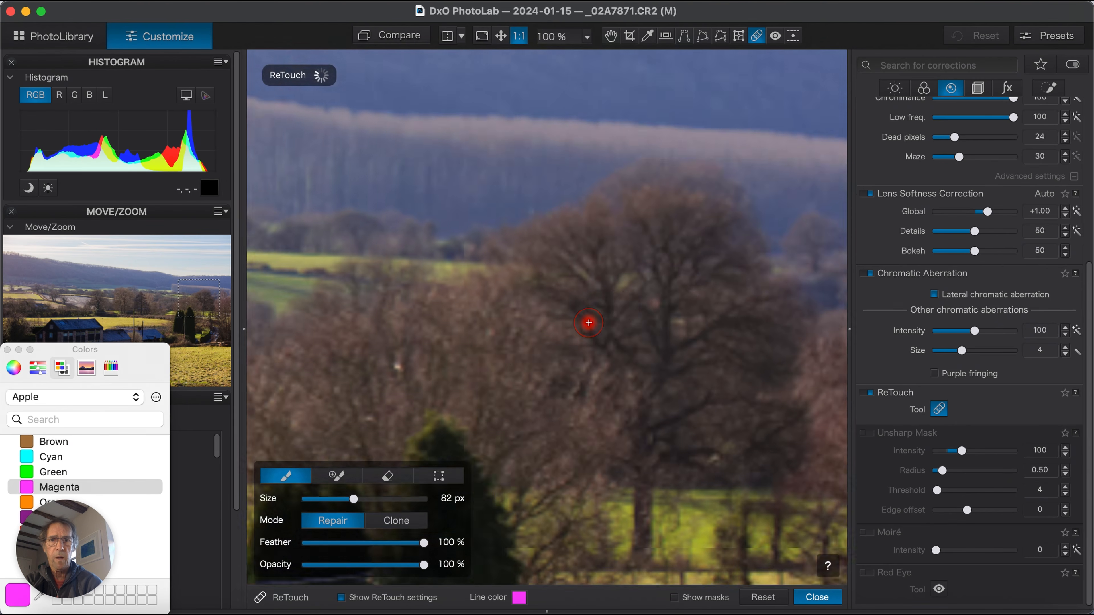
scroll(589, 322, "left", 8)
scroll(588, 322, "down", 4)
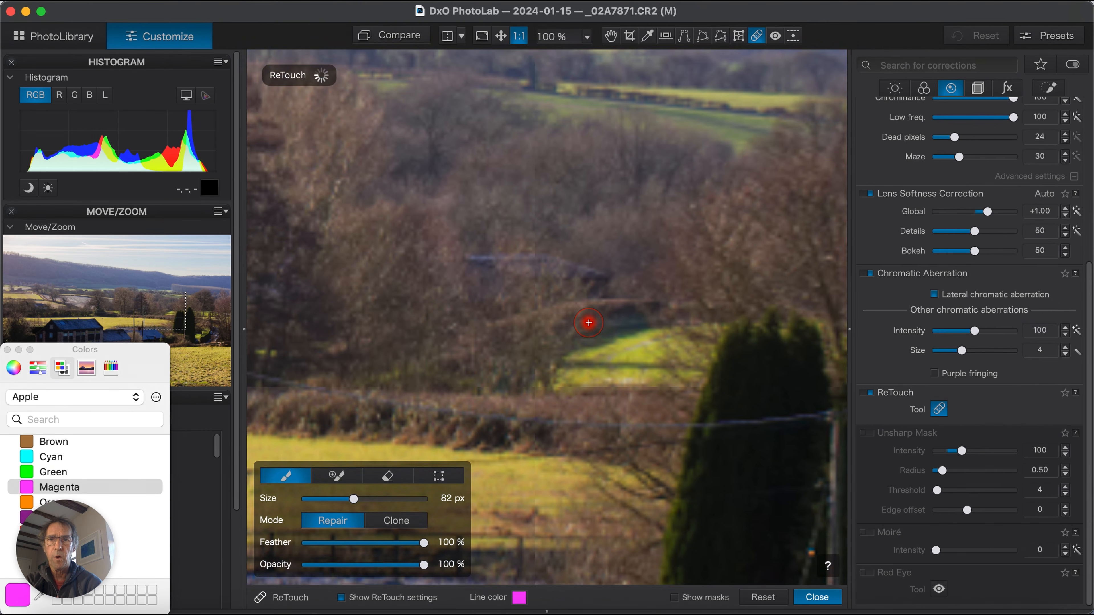
scroll(589, 322, "left", 8)
scroll(588, 322, "down", 5)
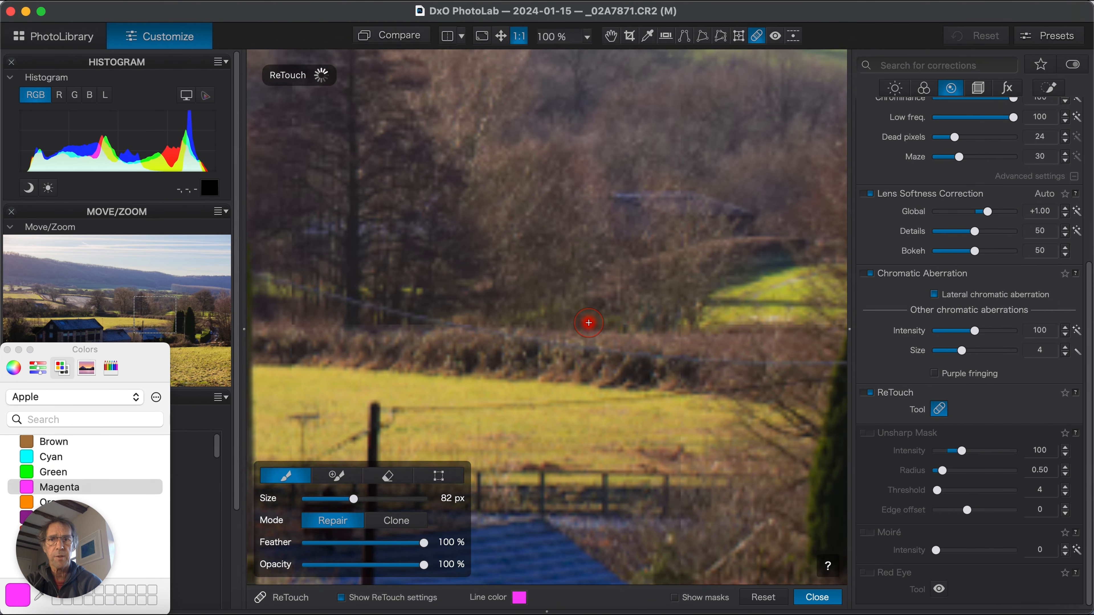
scroll(589, 322, "left", 4)
scroll(588, 322, "down", 5)
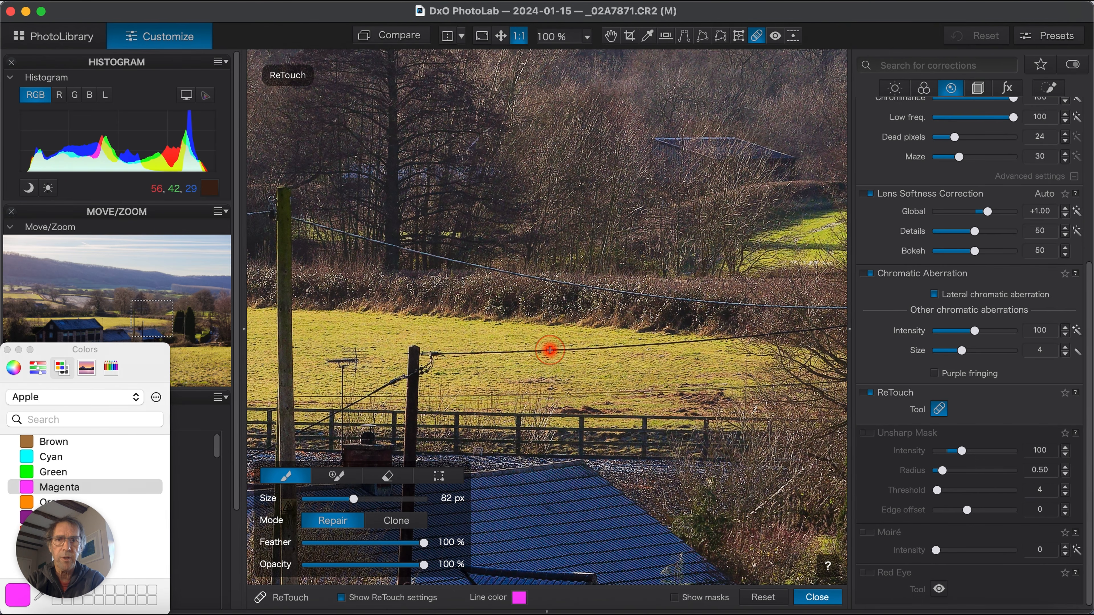
left_click_drag(550, 350, 622, 349)
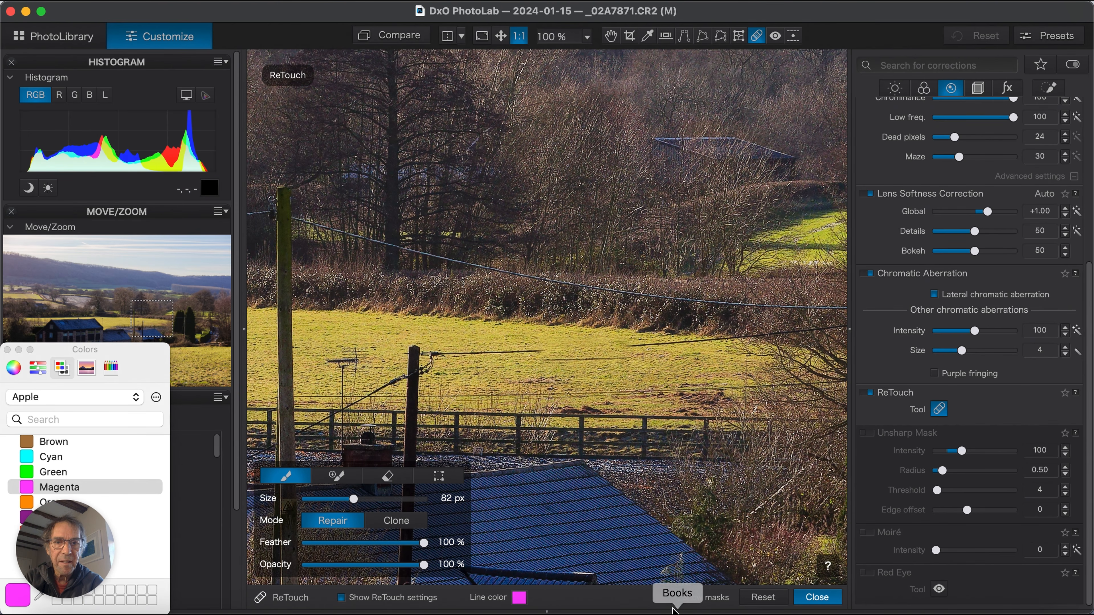
left_click(674, 598)
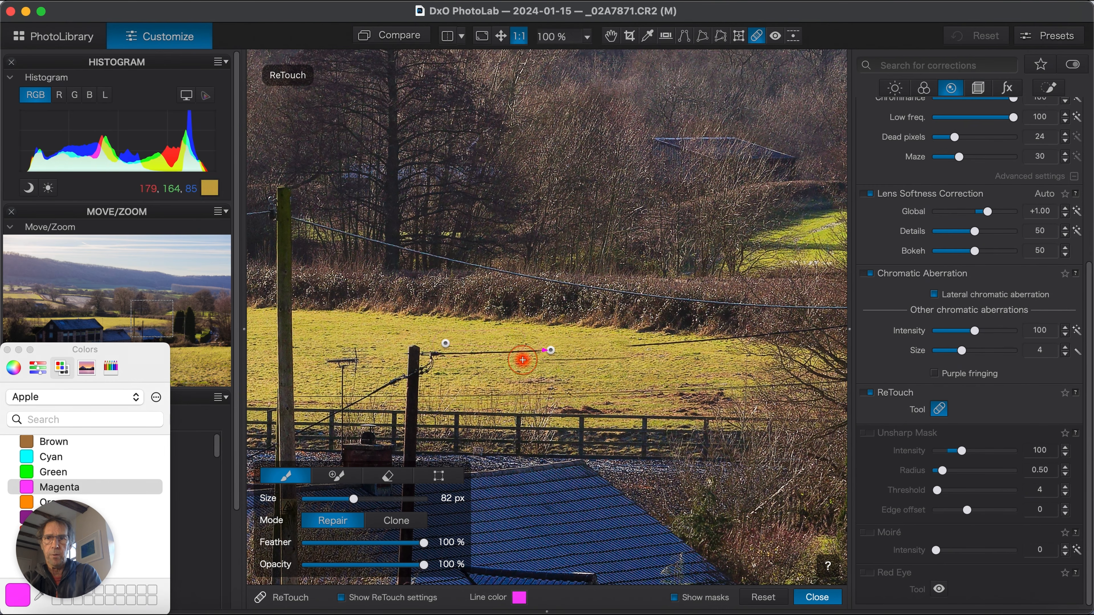
- Erase the right-hand part of the wire's repair mask, and switch to the brush that adds to an existing stroke
left_click(392, 482)
mouse_move(625, 348)
left_mouse_down()
mouse_move(594, 347)
mouse_move(613, 359)
mouse_move(569, 345)
mouse_move(568, 362)
mouse_move(569, 347)
left_mouse_up()
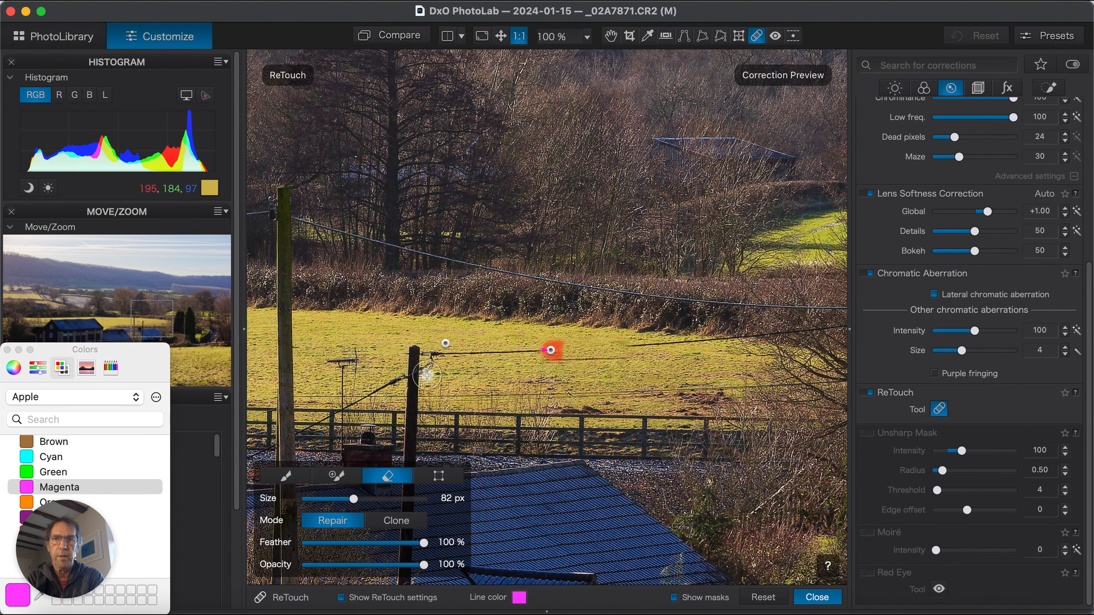
left_click(286, 476)
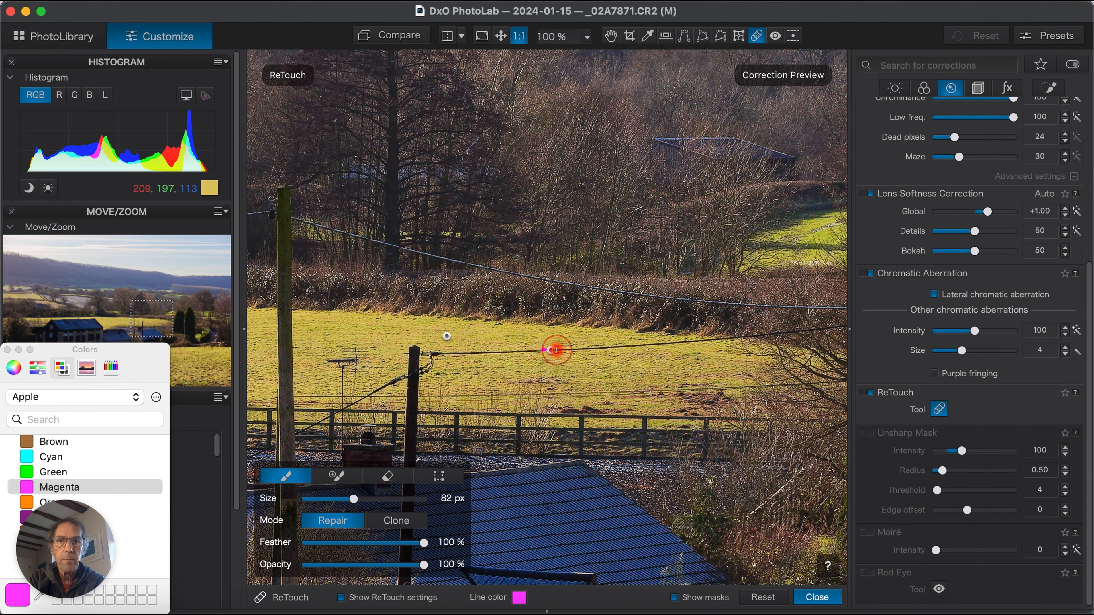
left_click(336, 475)
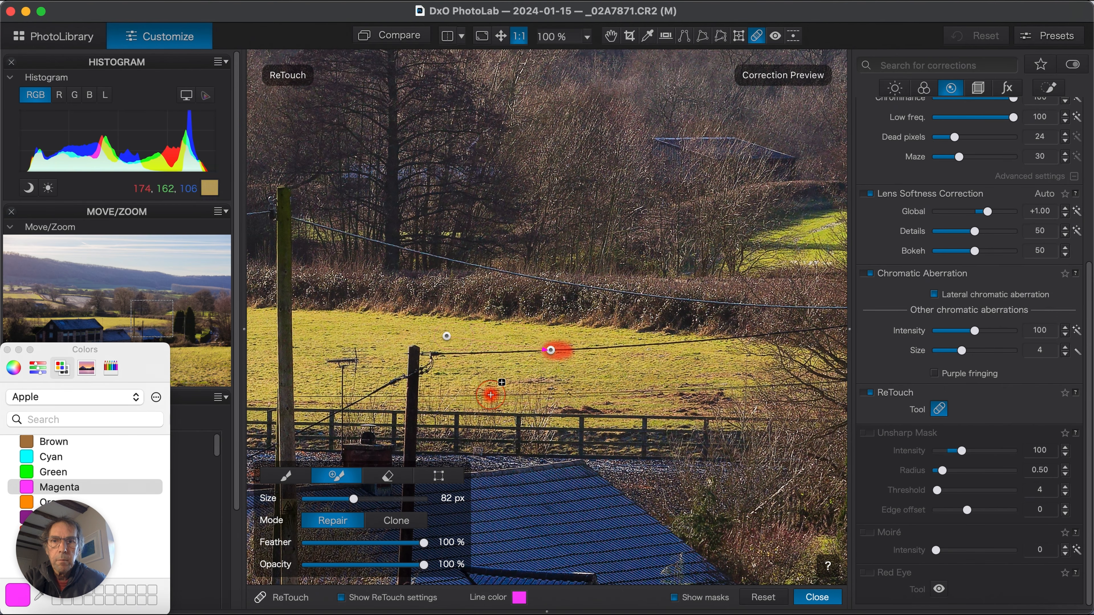
- Change the ReTouch line color to Brown and hide the masks
left_click(27, 454)
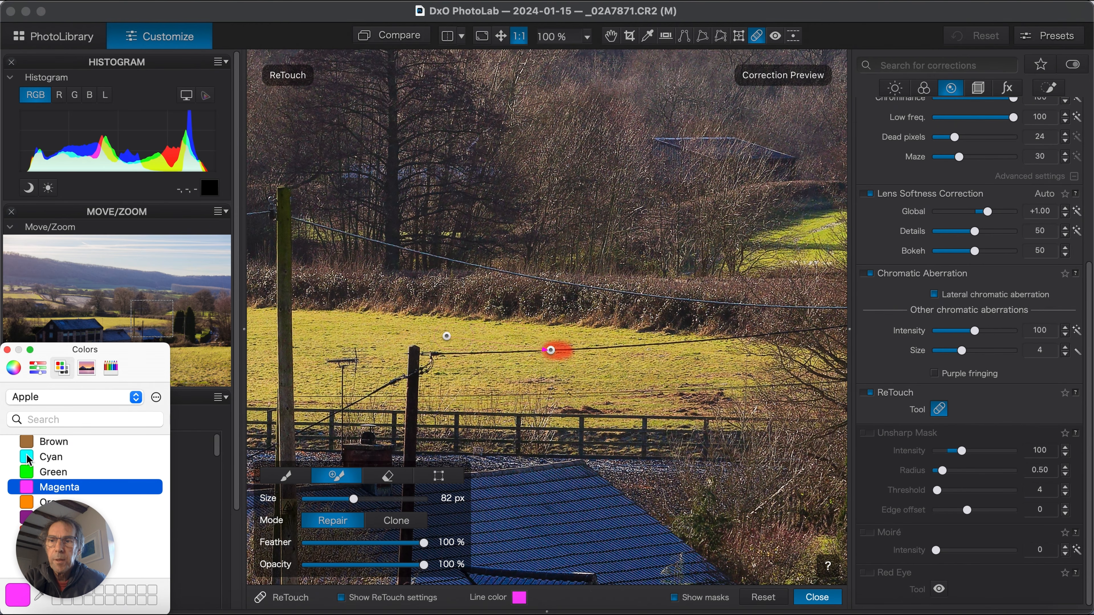
left_click(27, 454)
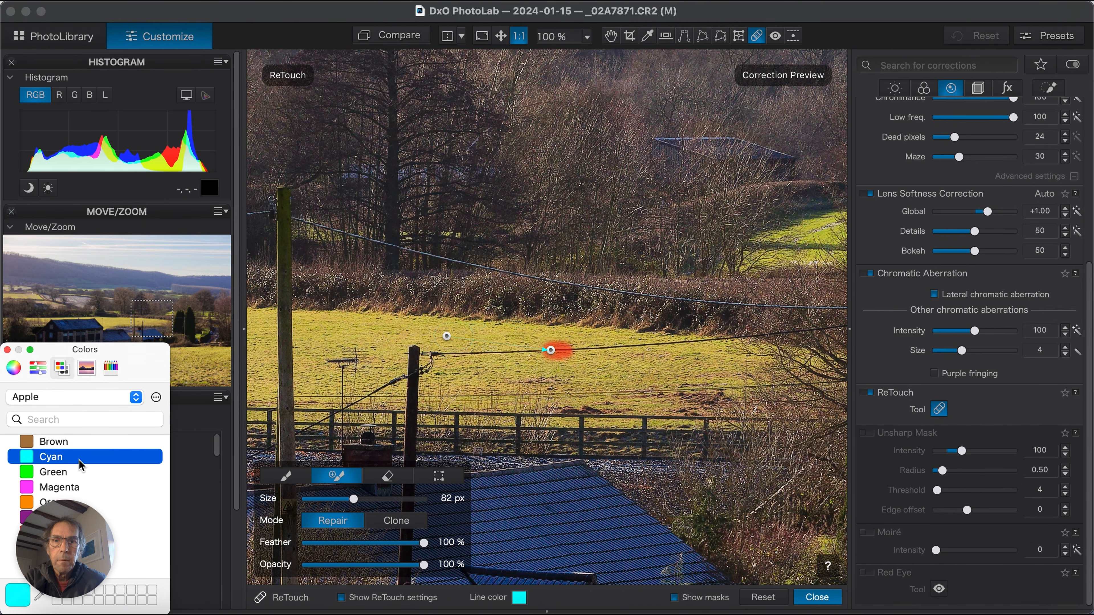
left_click(28, 444)
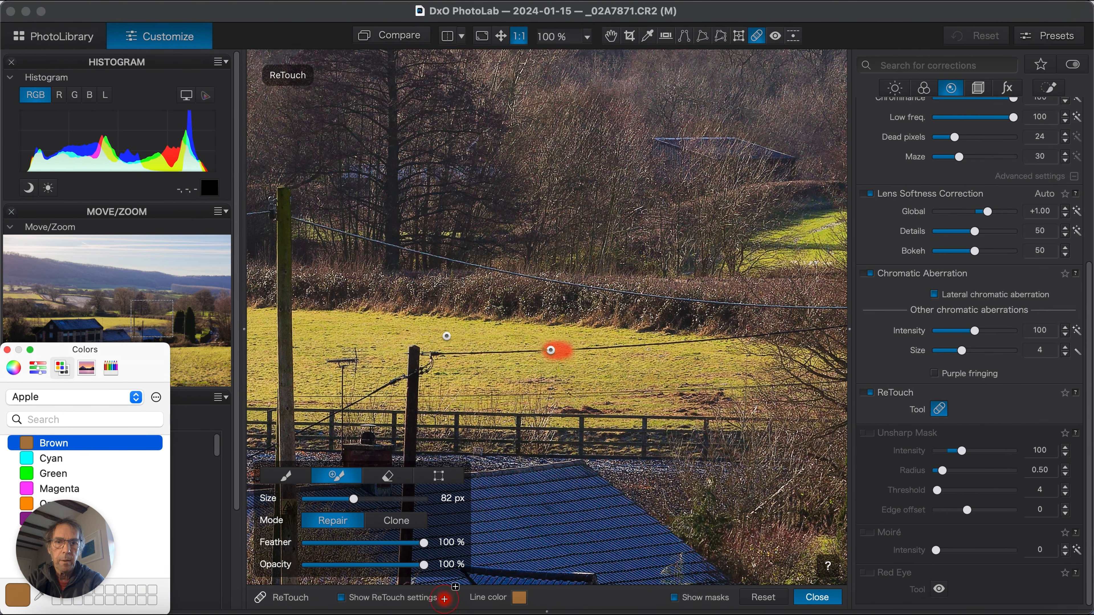
left_click(676, 599)
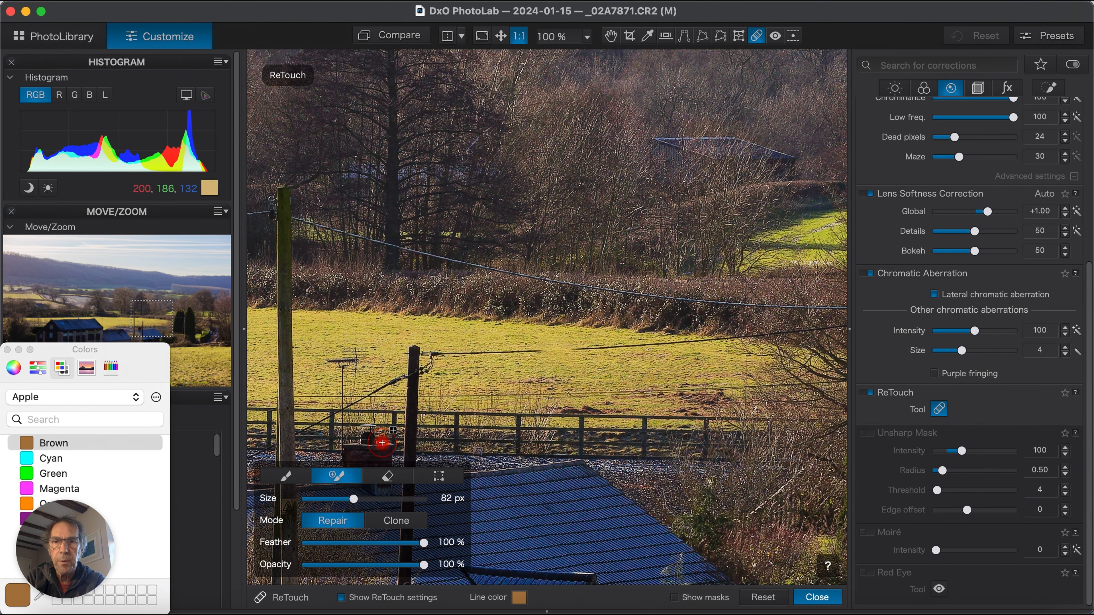
- Paint a new short Repair stroke on the wire just right of the gap, and move its source onto the grass above the wire
left_click(286, 477)
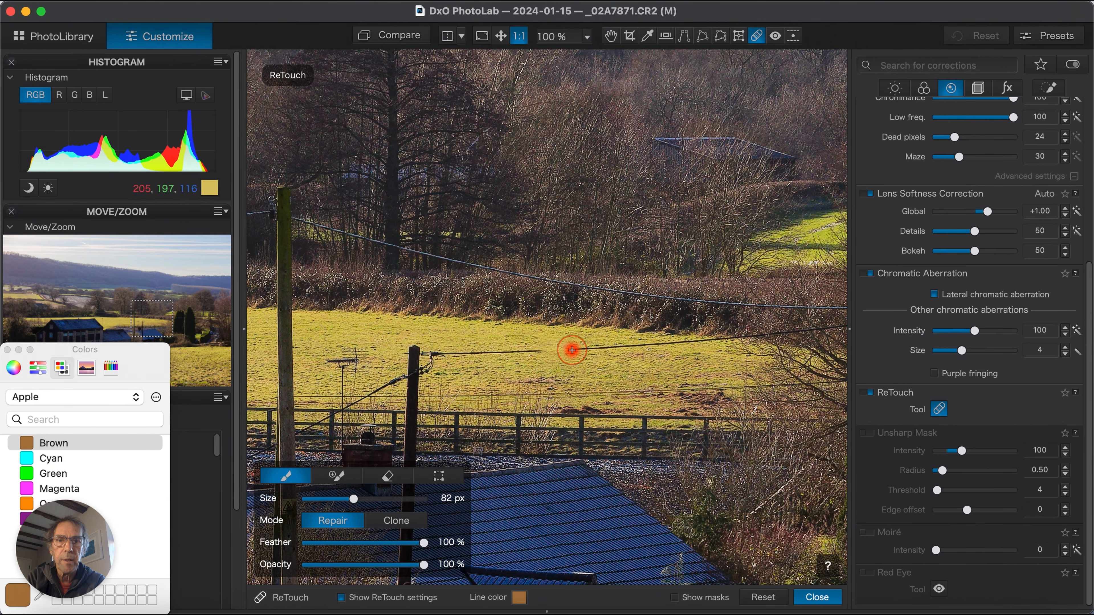
left_click_drag(574, 350, 585, 349)
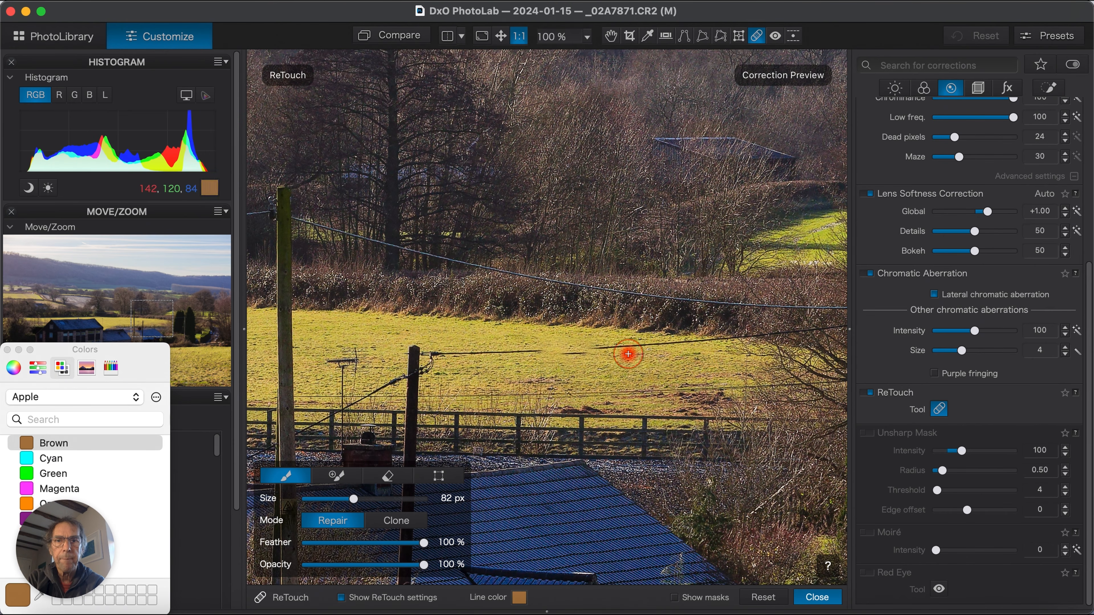
left_click(674, 598)
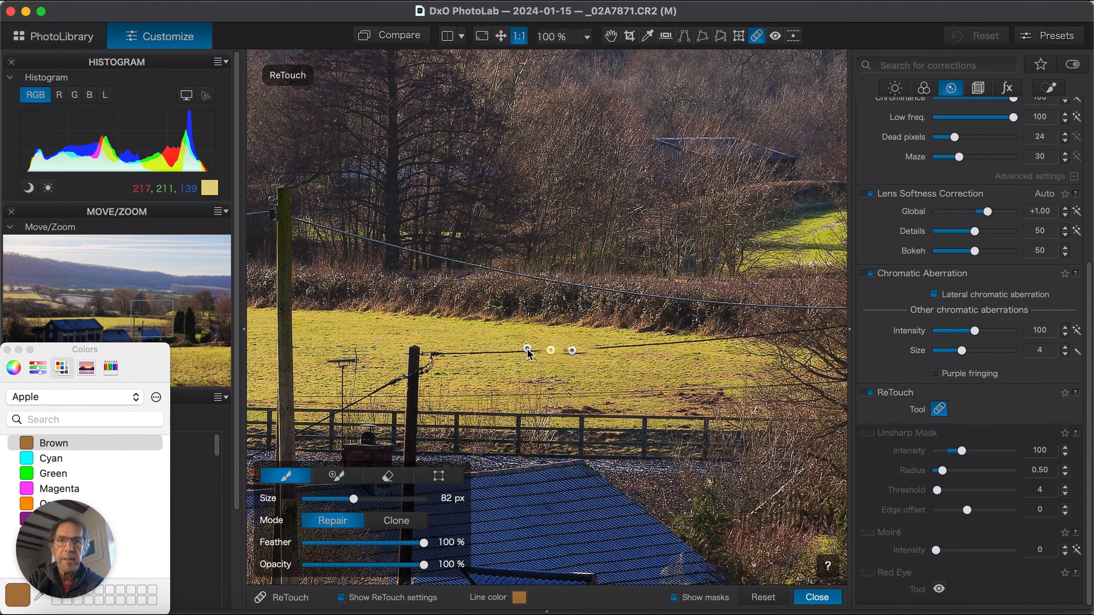
left_click_drag(527, 349, 515, 340)
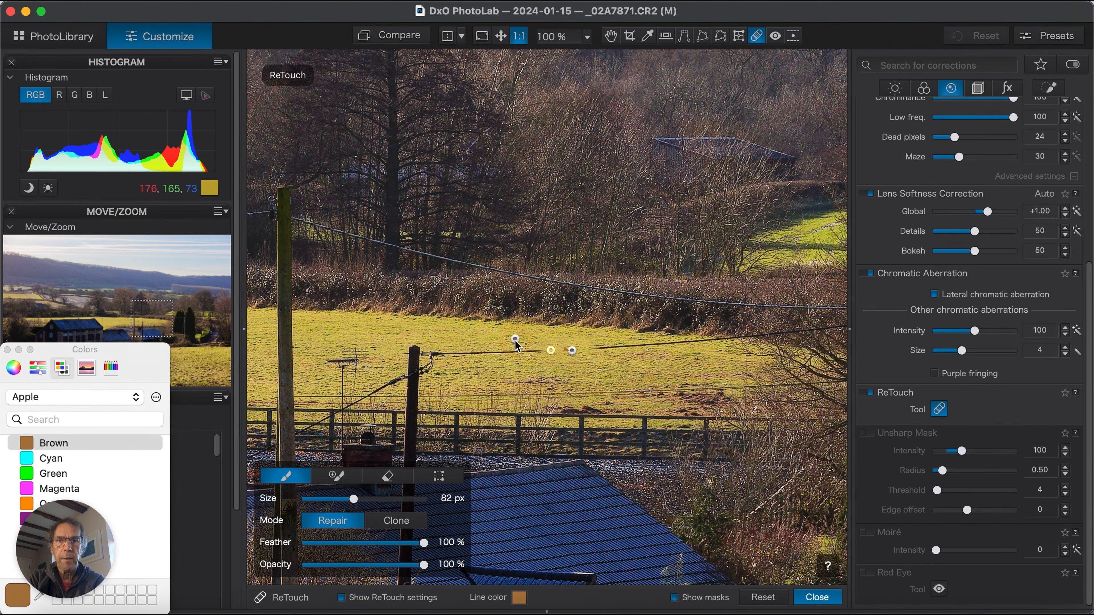
- Nudge the source of the short Repair stroke slightly farther up onto the grass above the wire
left_click_drag(515, 341, 512, 341)
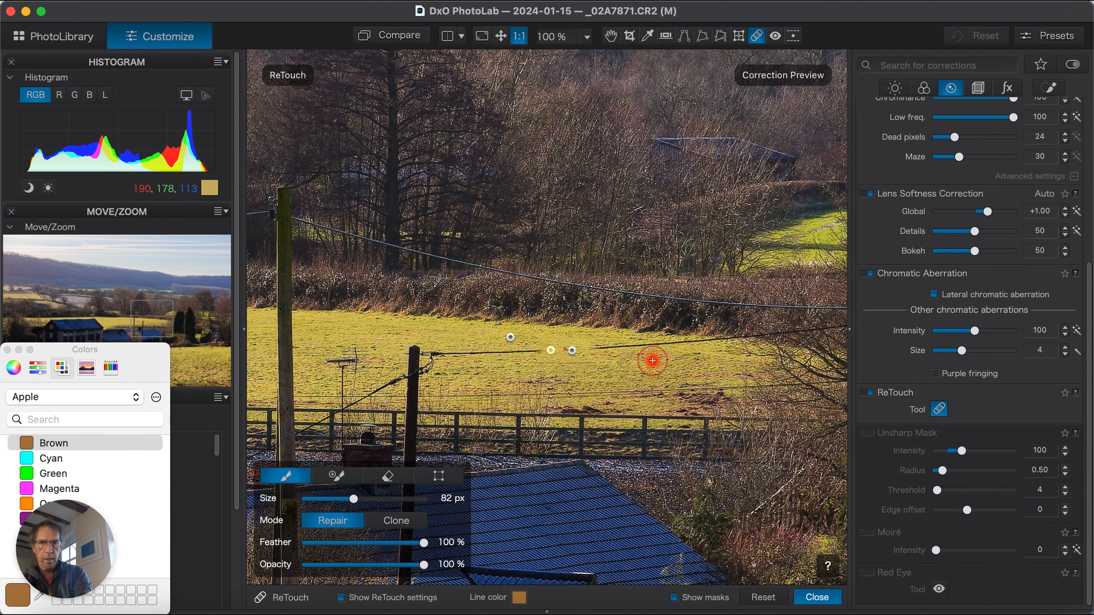
- Paint two adjoining short Repair strokes on the lower wire where it leaves the yellow field near the bare branches, and hide the masks
scroll(652, 361, "right", 3)
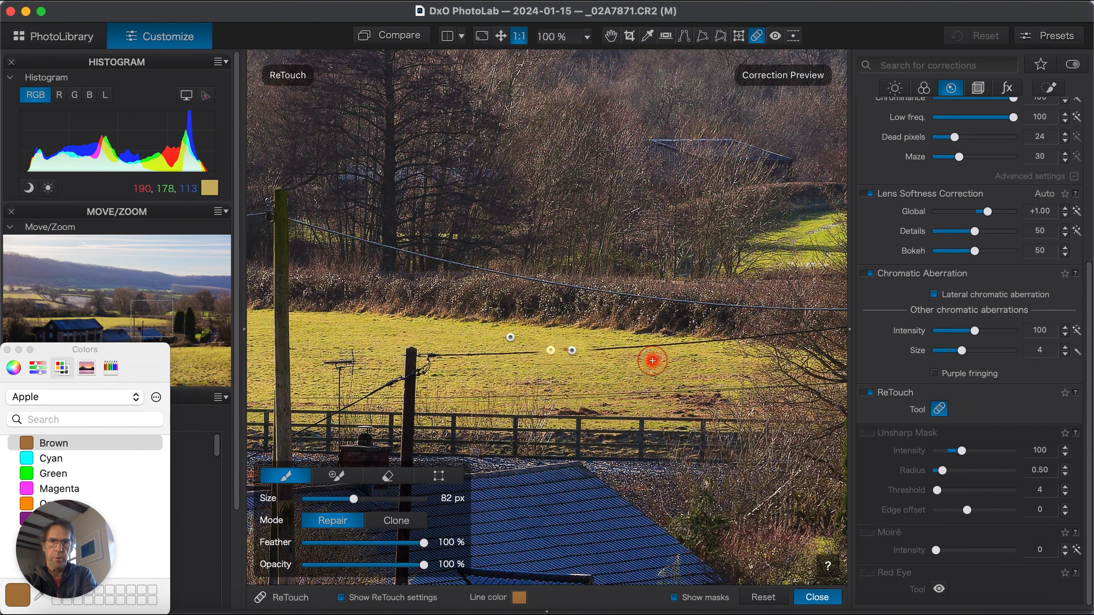
scroll(653, 361, "right", 8)
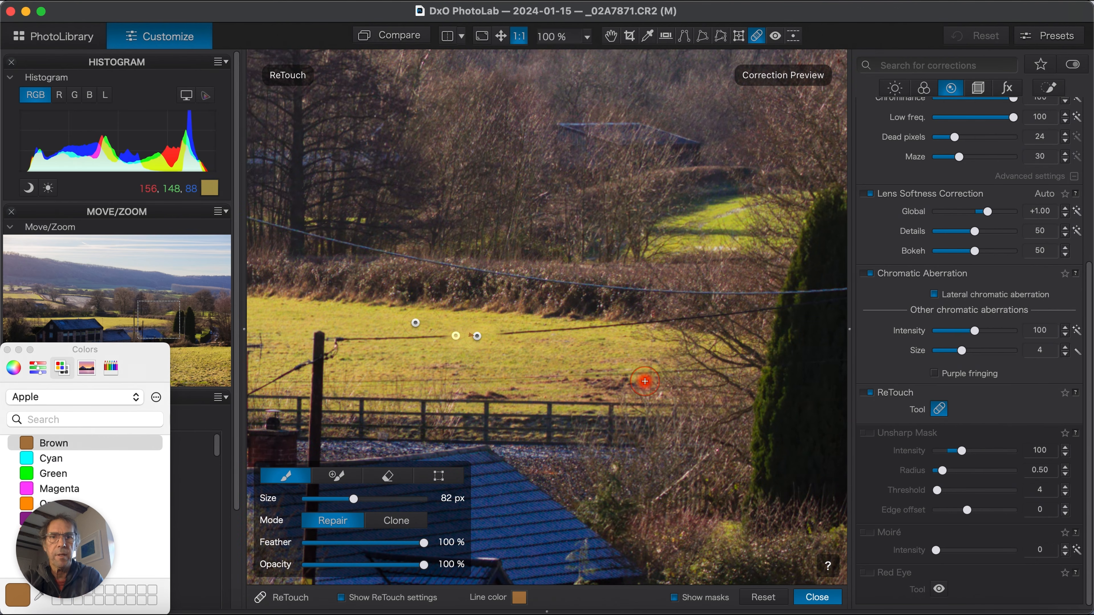
scroll(643, 364, "right", 5)
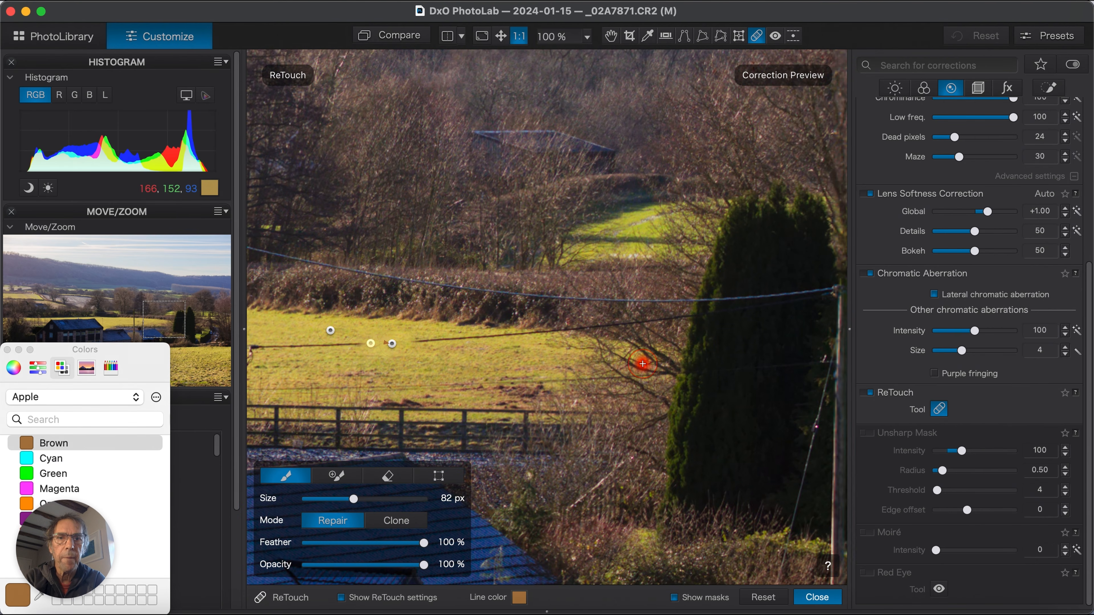
scroll(643, 364, "right", 6)
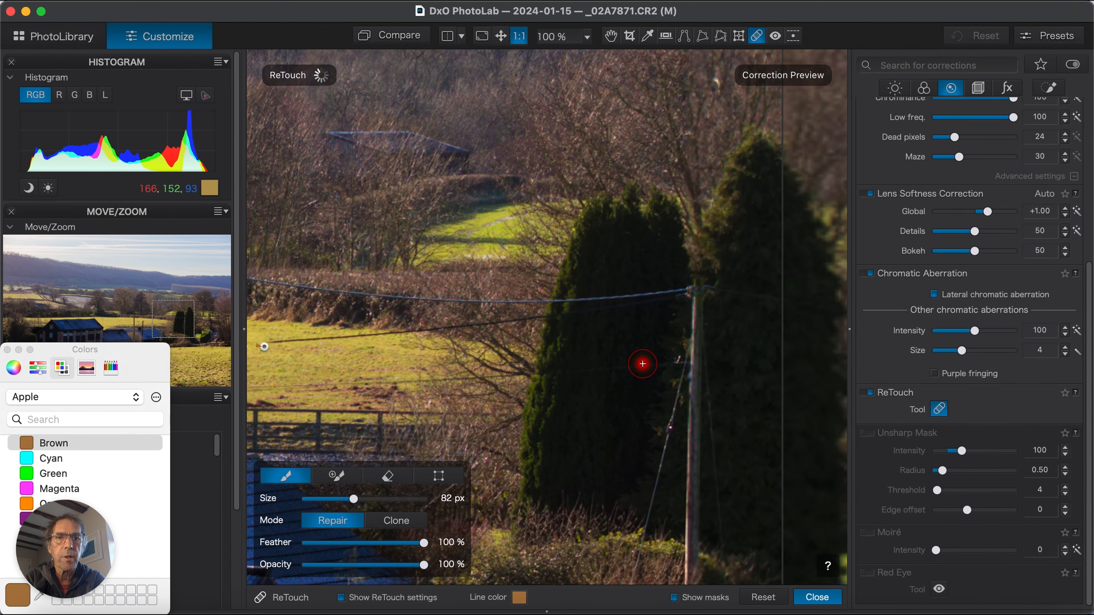
scroll(642, 364, "right", 2)
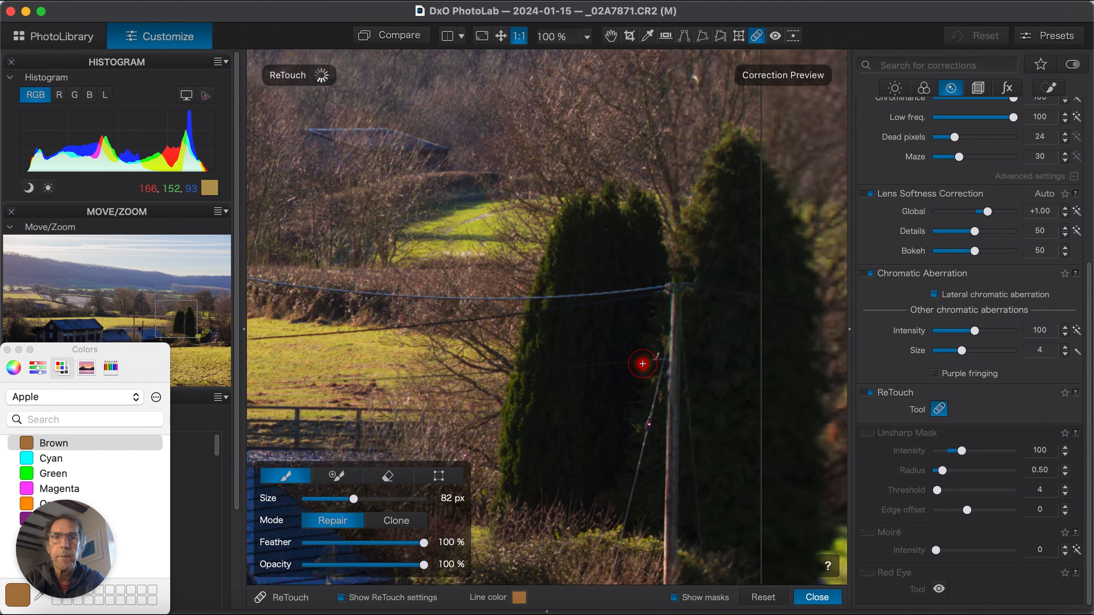
scroll(643, 364, "up", 1)
scroll(643, 364, "left", 3)
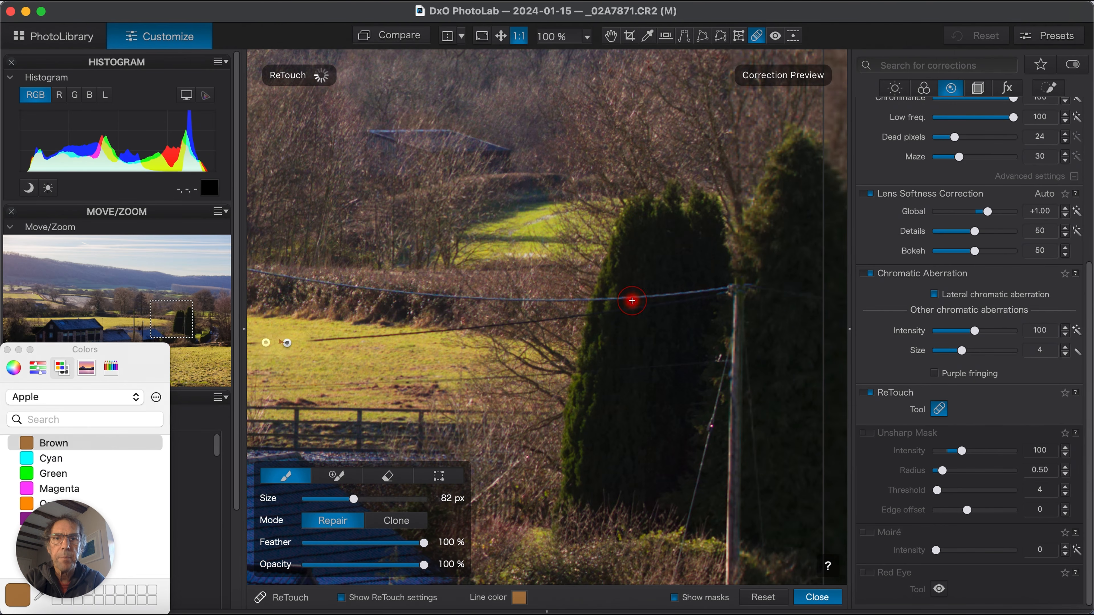
scroll(632, 301, "left", 3)
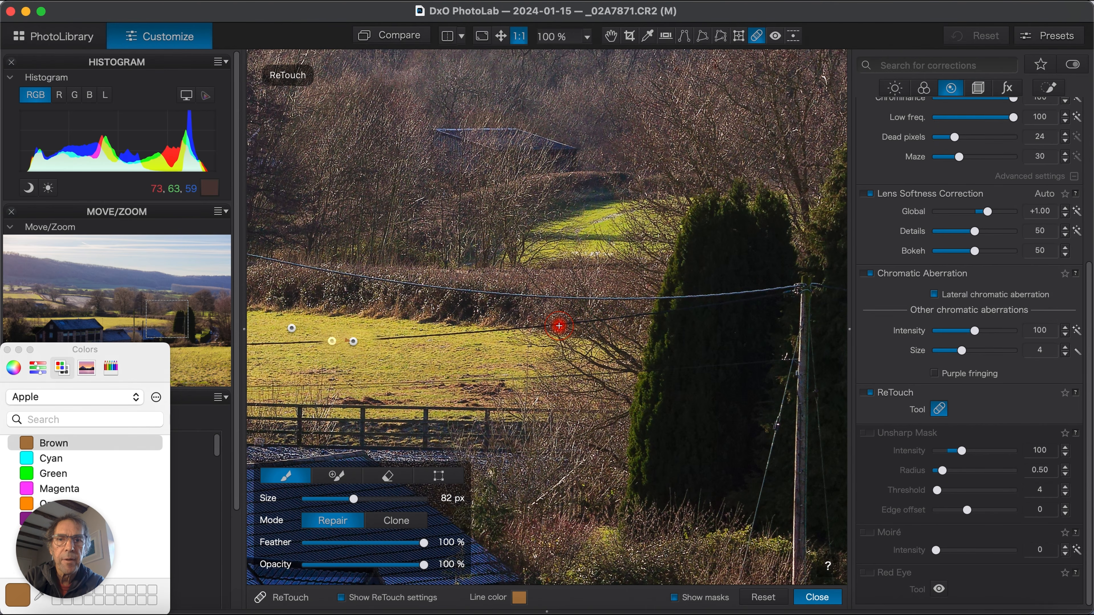
left_click_drag(559, 326, 566, 325)
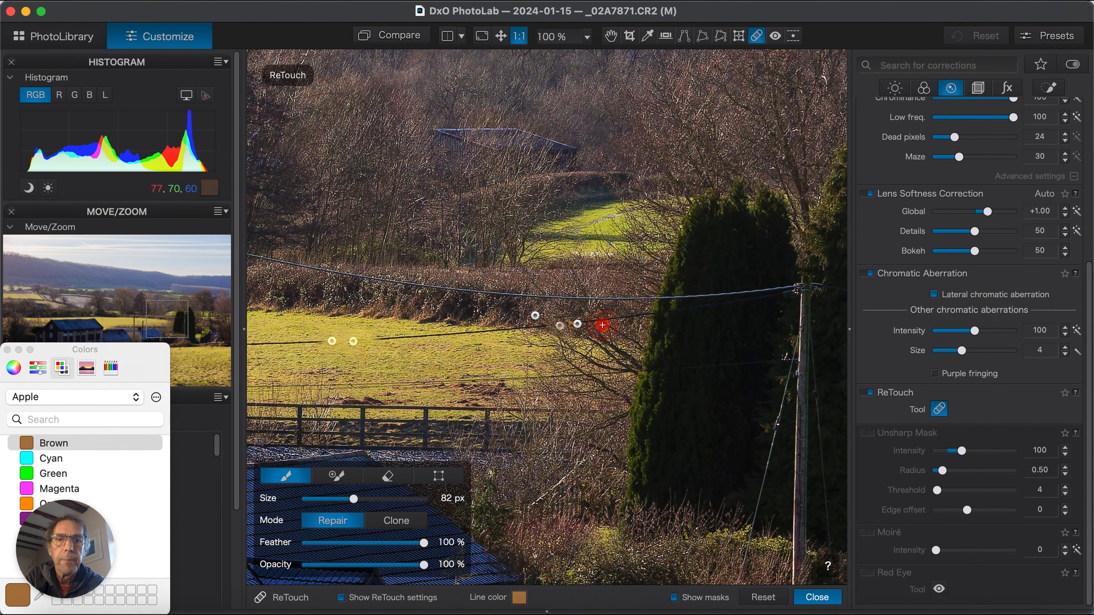
left_click(587, 323)
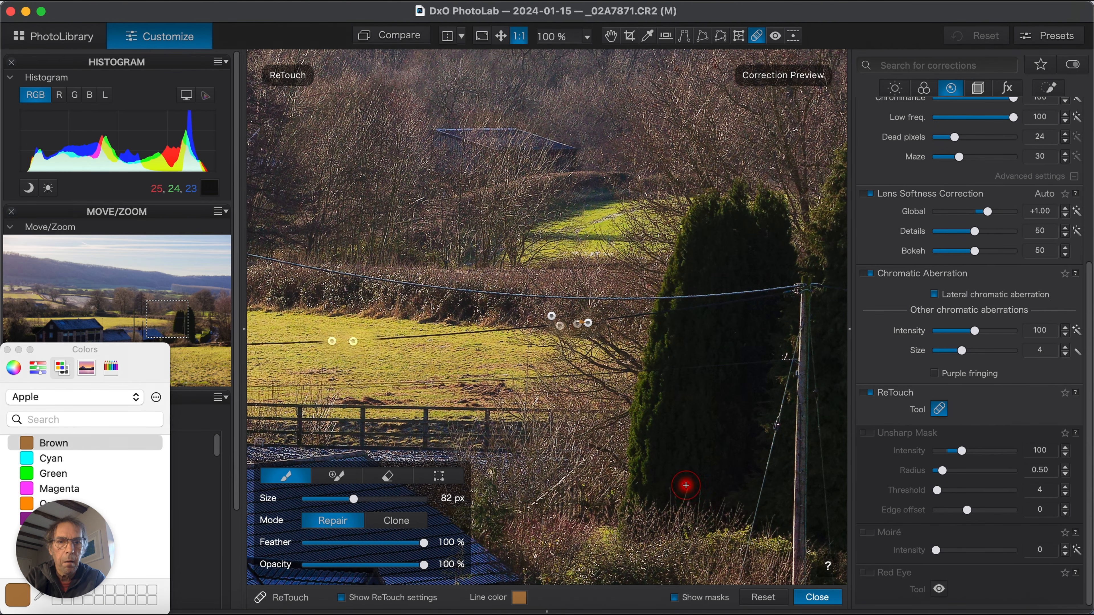
left_click(675, 599)
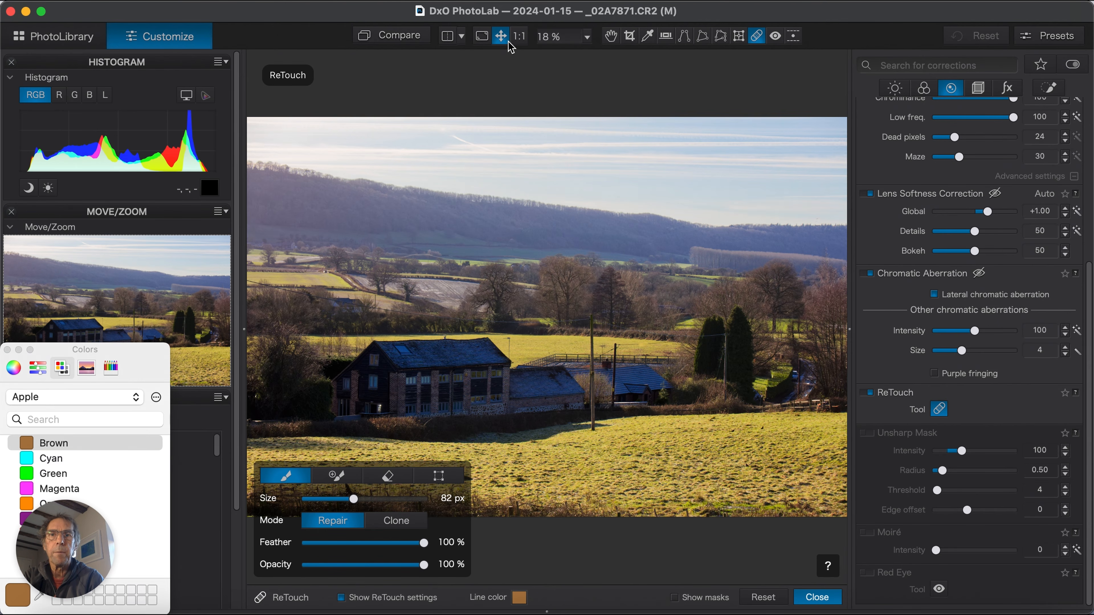
- At 100 % zoom, paint a Repair stroke across the aerial's head on the mast beside the barn roof, and show the masks
left_click(588, 37)
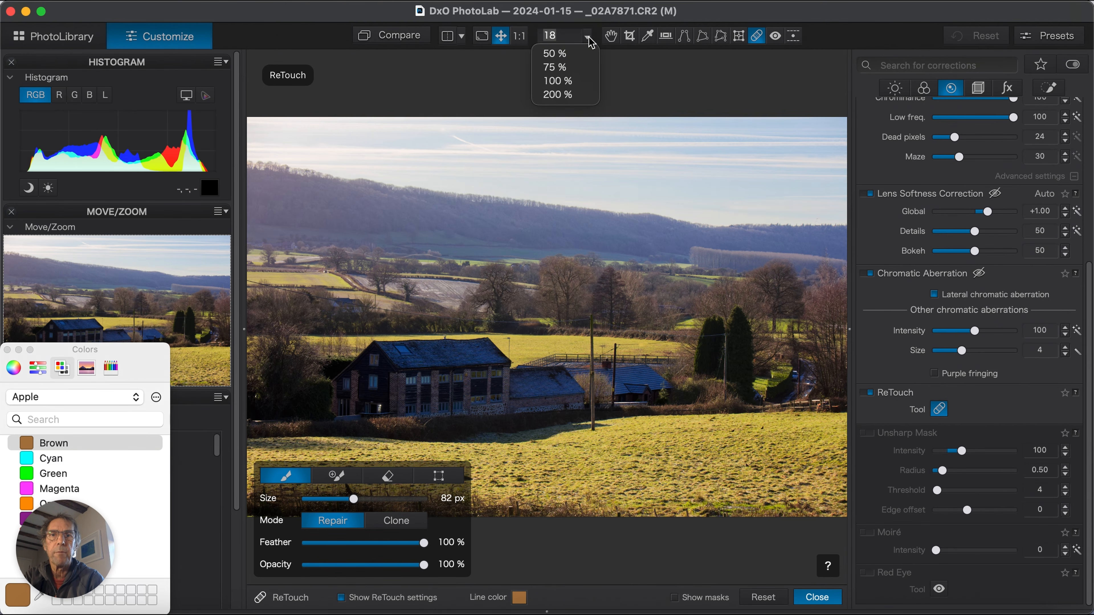
left_click(568, 81)
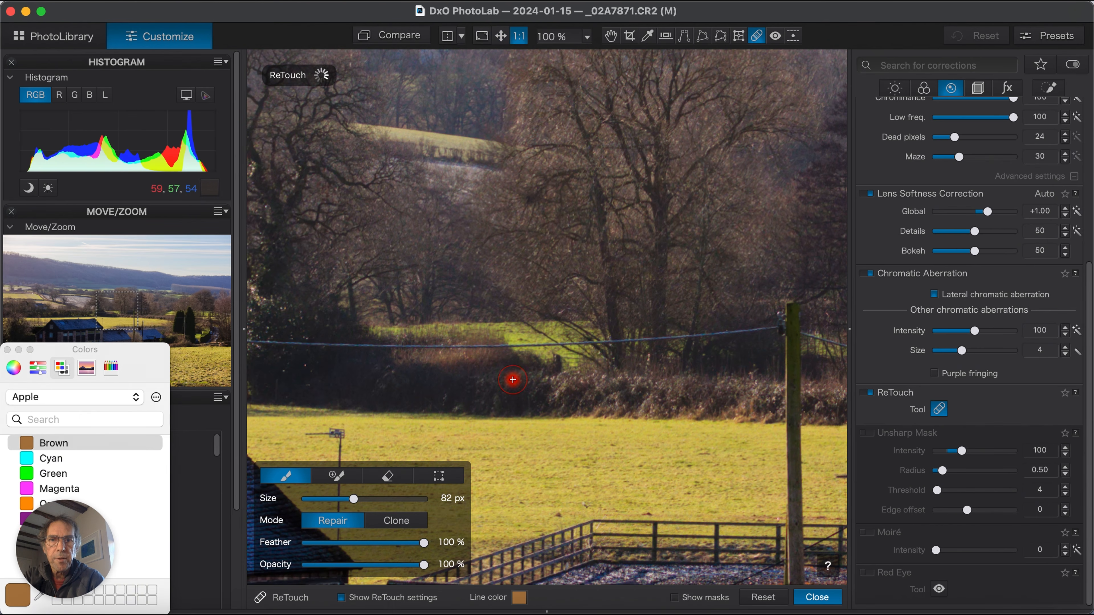
scroll(518, 444, "down", 5)
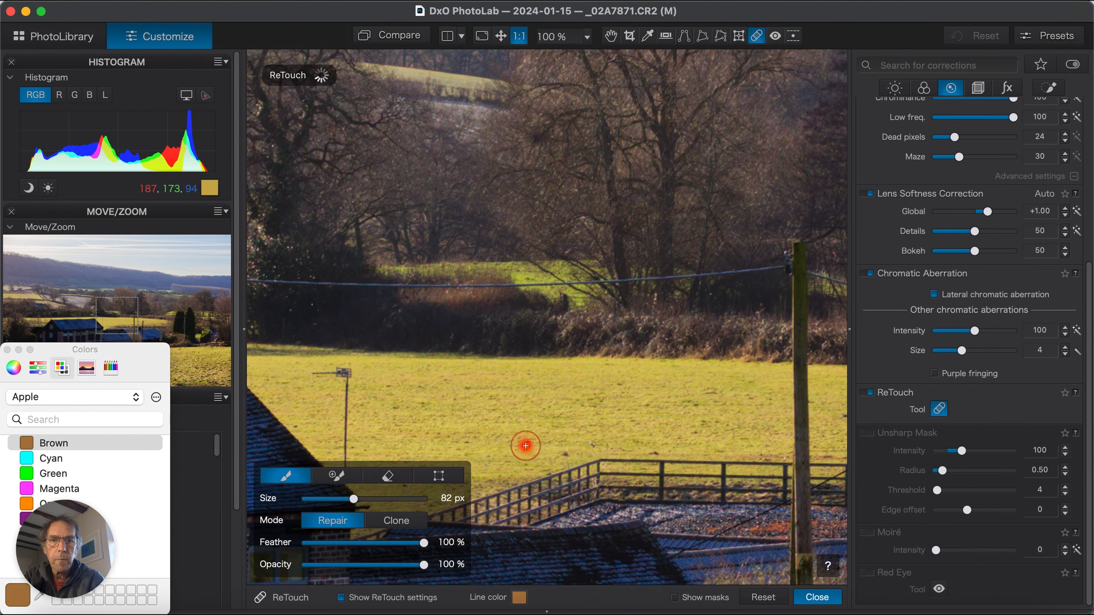
scroll(526, 446, "down", 5)
scroll(526, 446, "left", 3)
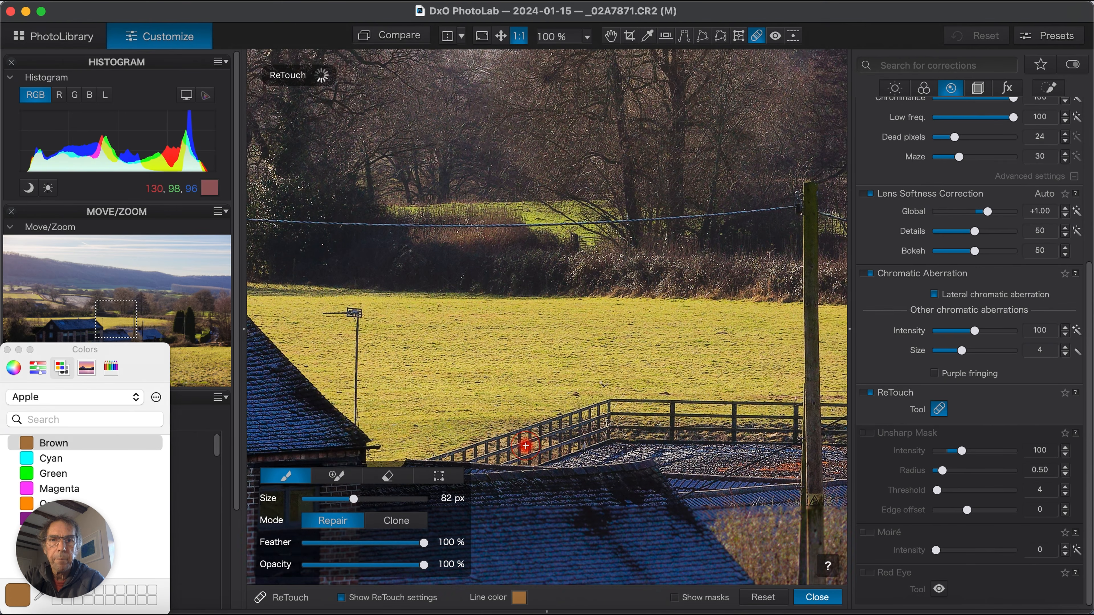
scroll(526, 446, "left", 3)
scroll(525, 446, "up", 1)
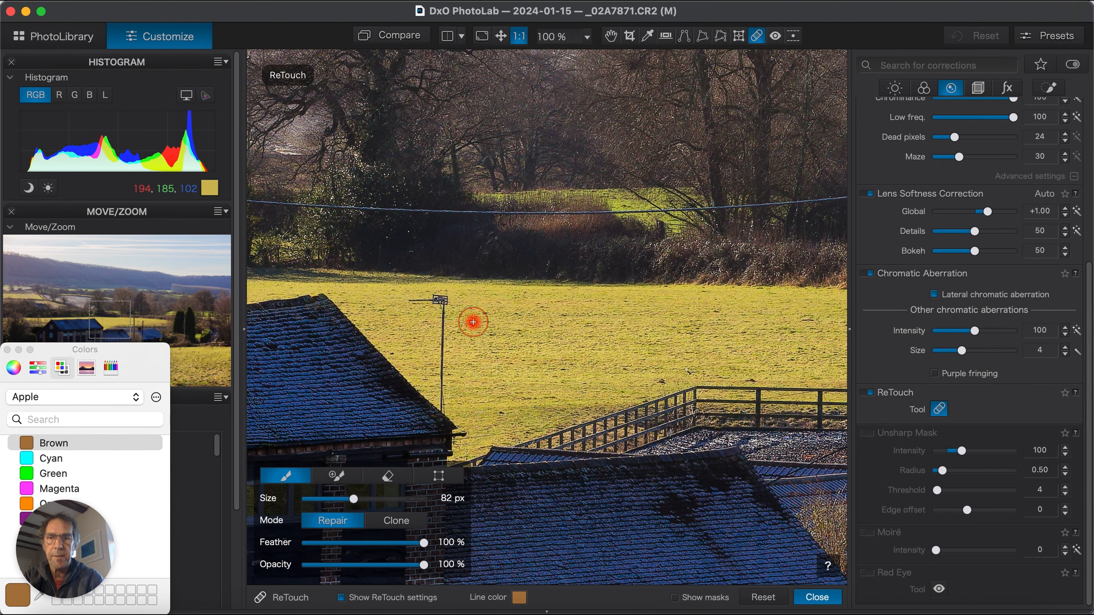
left_click(409, 301)
left_click_drag(409, 301, 447, 301)
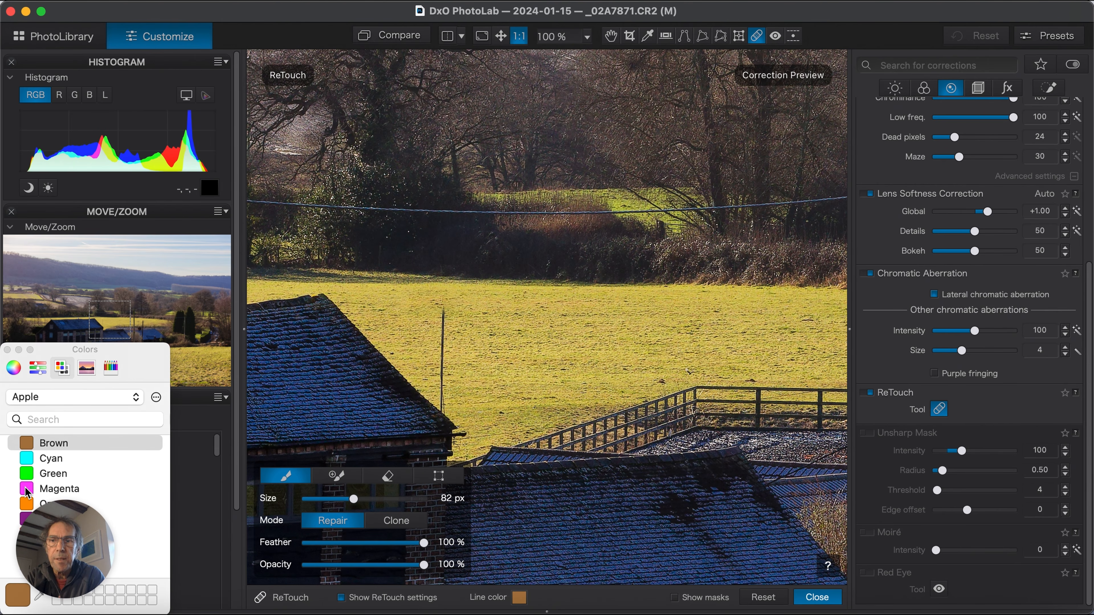
left_click(675, 598)
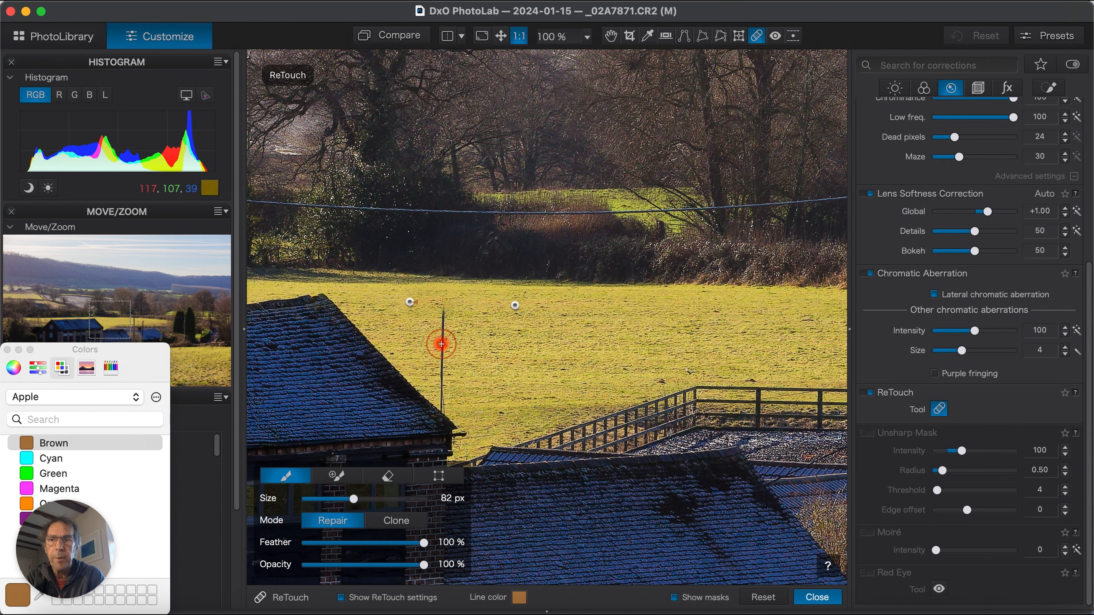
- Tilt the aerial repair's source area counter-clockwise with the transform tool and rotate it back to level
left_click(439, 476)
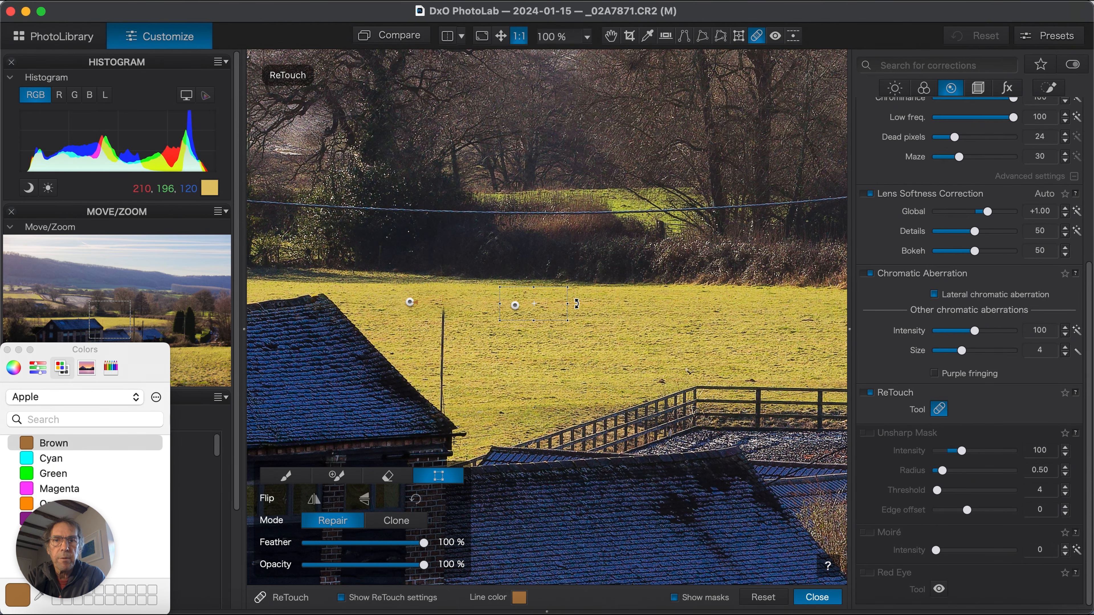
left_click_drag(577, 305, 574, 288)
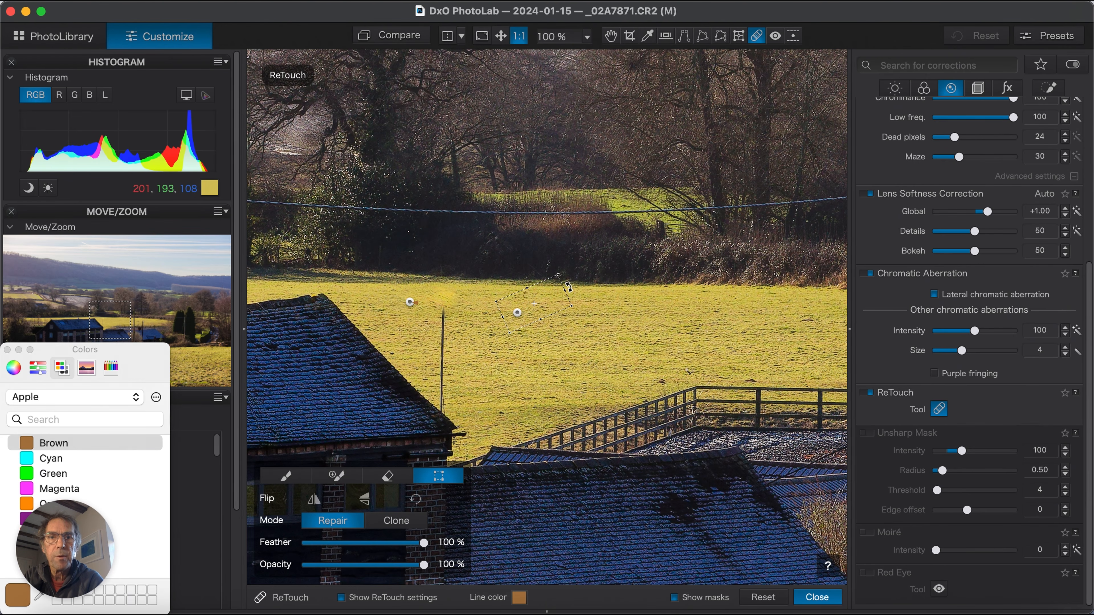
left_click_drag(570, 290, 578, 307)
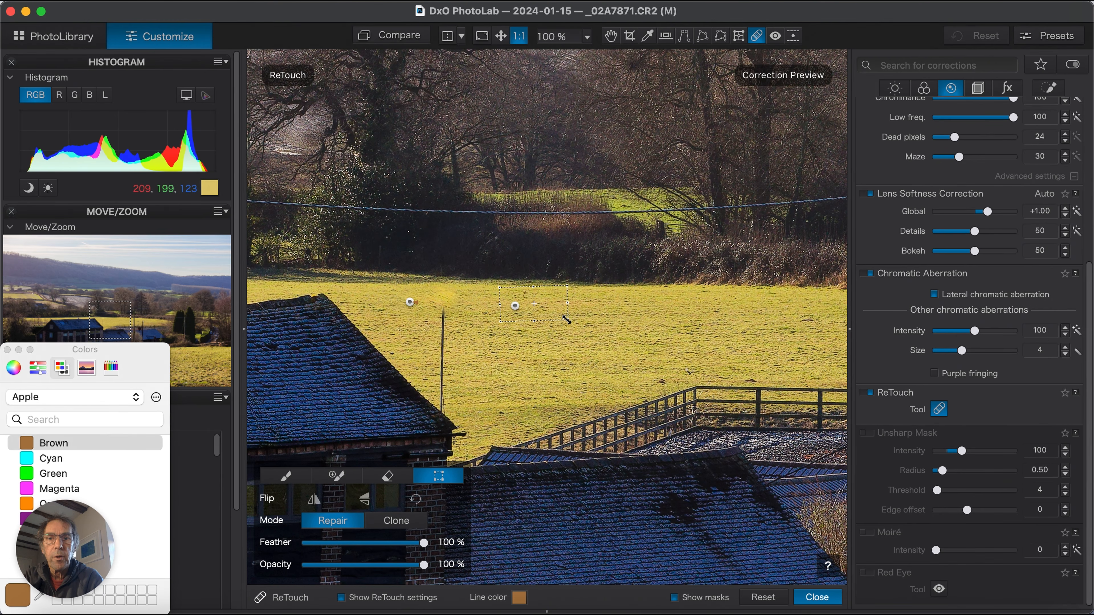
- Enlarge the aerial repair's source area on the grass and scale it down to less than its original size
left_click_drag(567, 320, 609, 365)
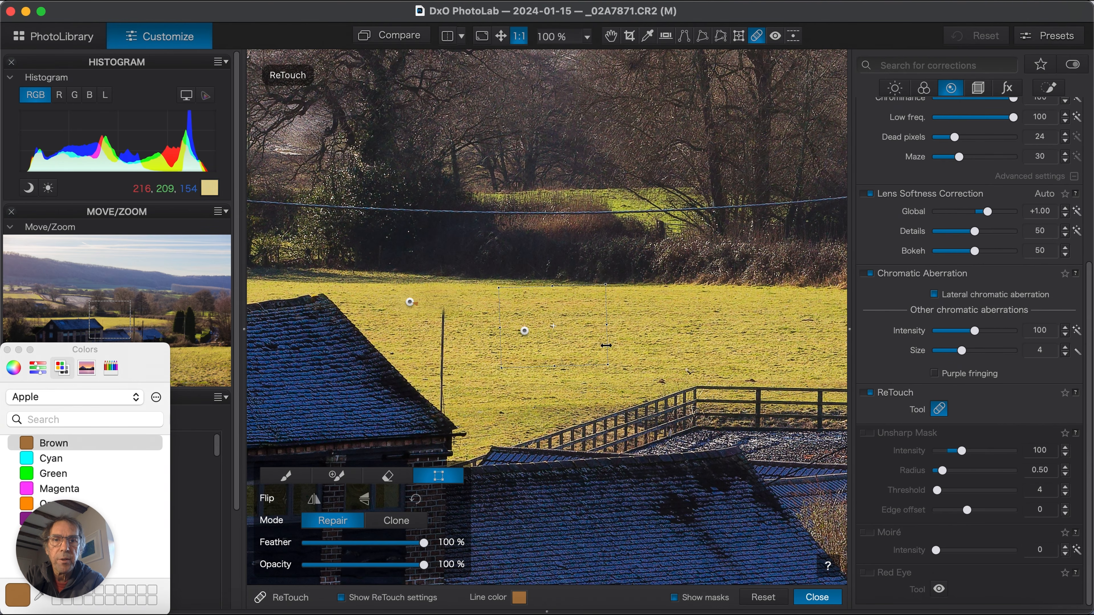
left_click_drag(607, 365, 554, 324)
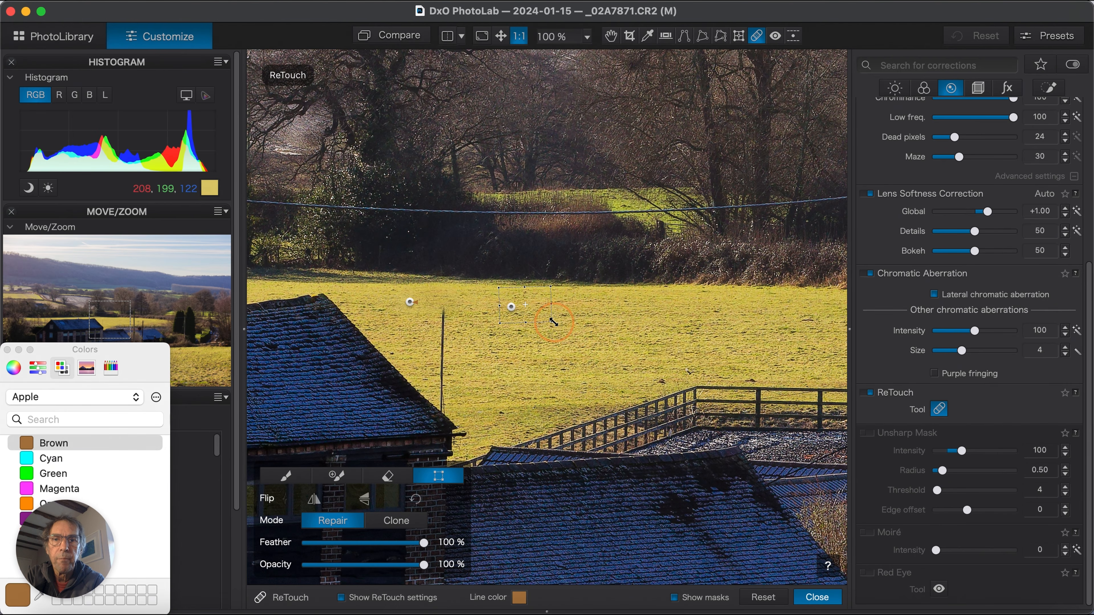
left_click_drag(553, 322, 547, 319)
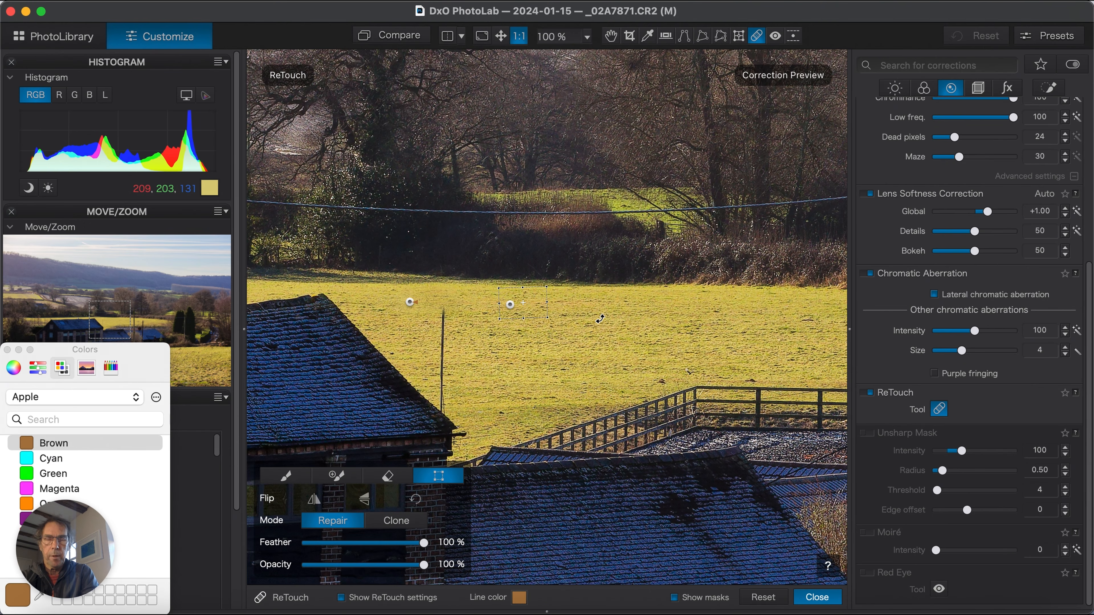
scroll(600, 321, "right", 3)
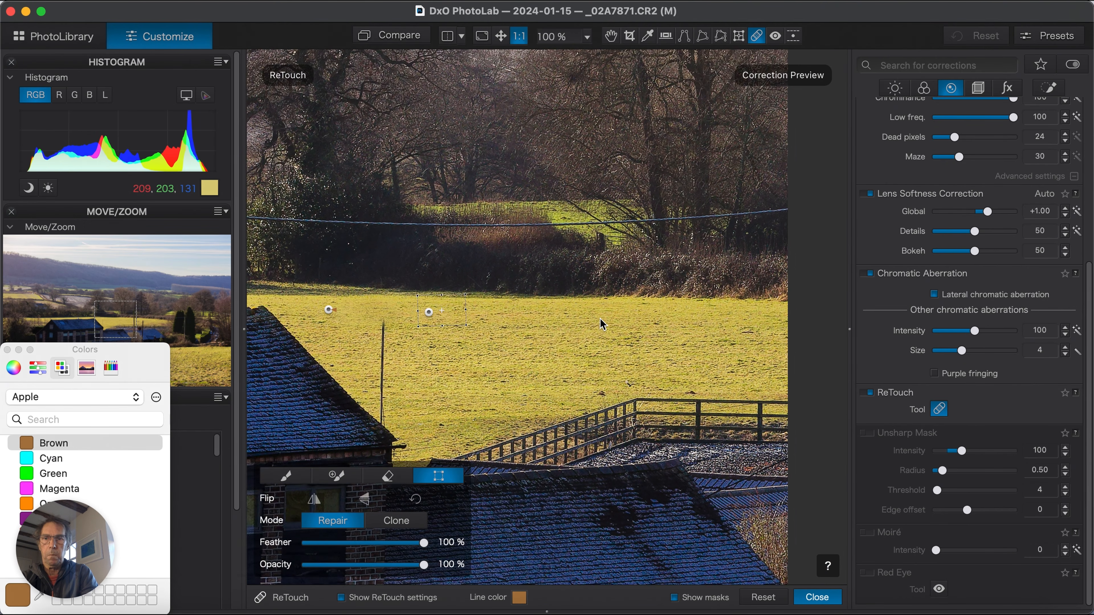
scroll(600, 322, "left", 3)
scroll(603, 324, "left", 5)
scroll(602, 324, "up", 3)
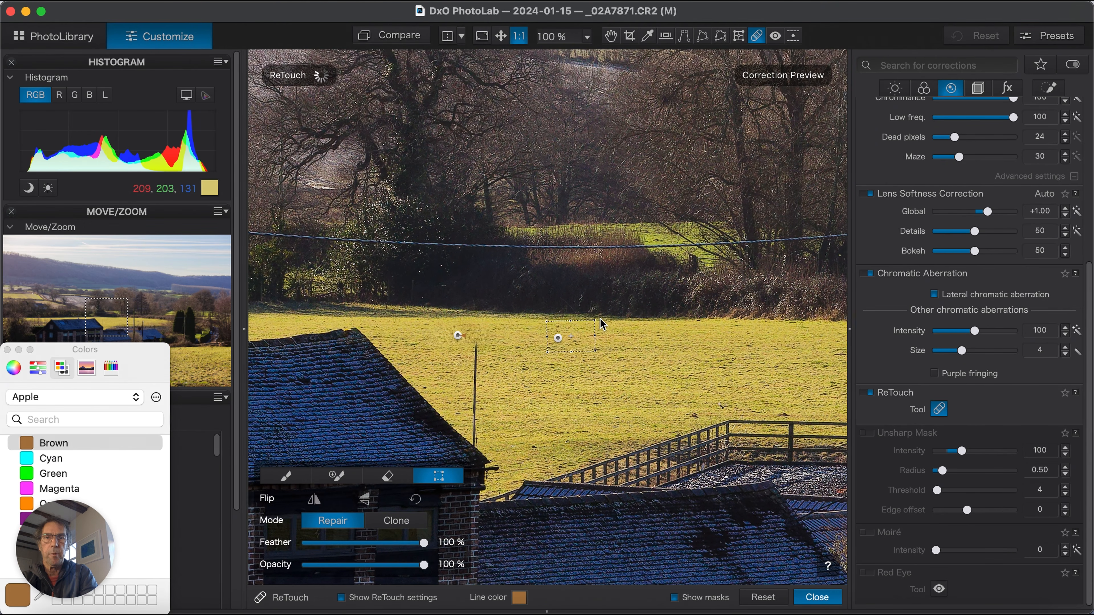
scroll(602, 324, "down", 3)
scroll(602, 324, "right", 1)
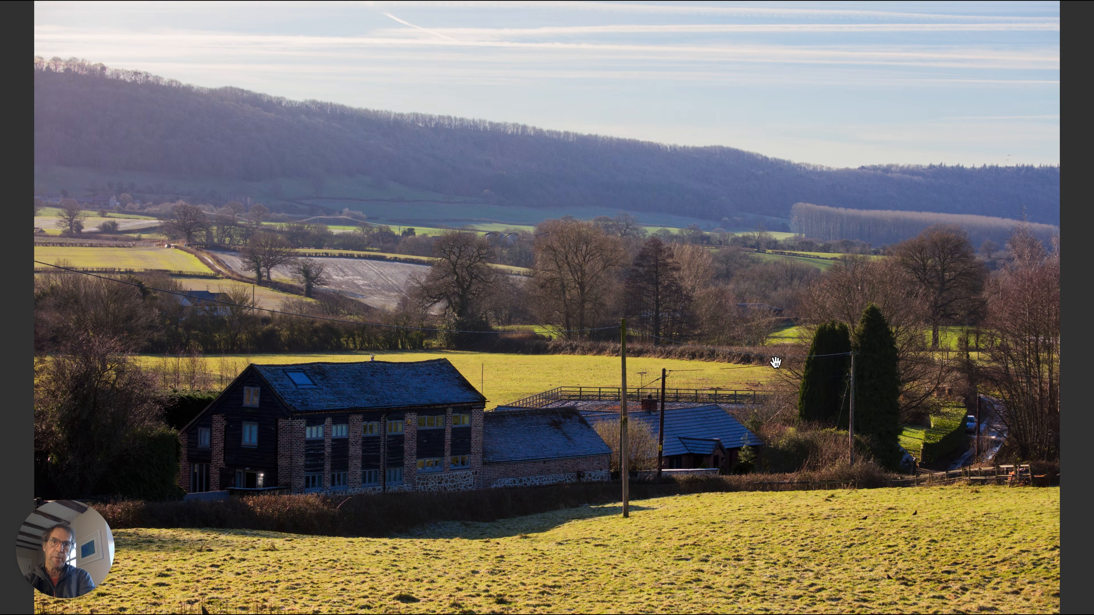
- Reopen ReTouch and use Clone mode to copy the dark clump above the fence onto the grass to its left, with the masks hidden
left_click(598, 284)
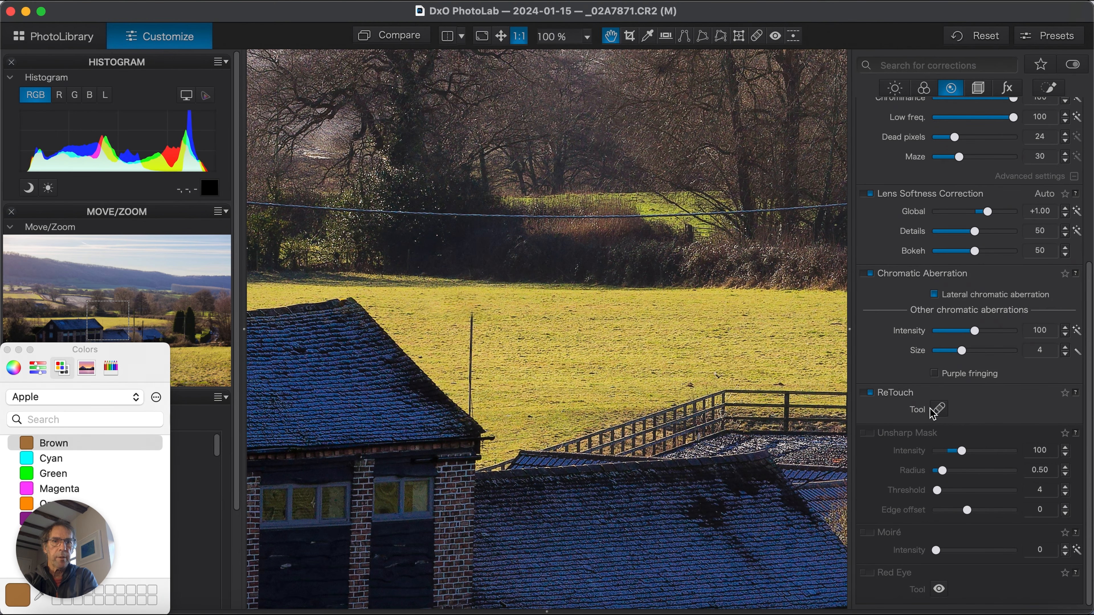
left_click(940, 409)
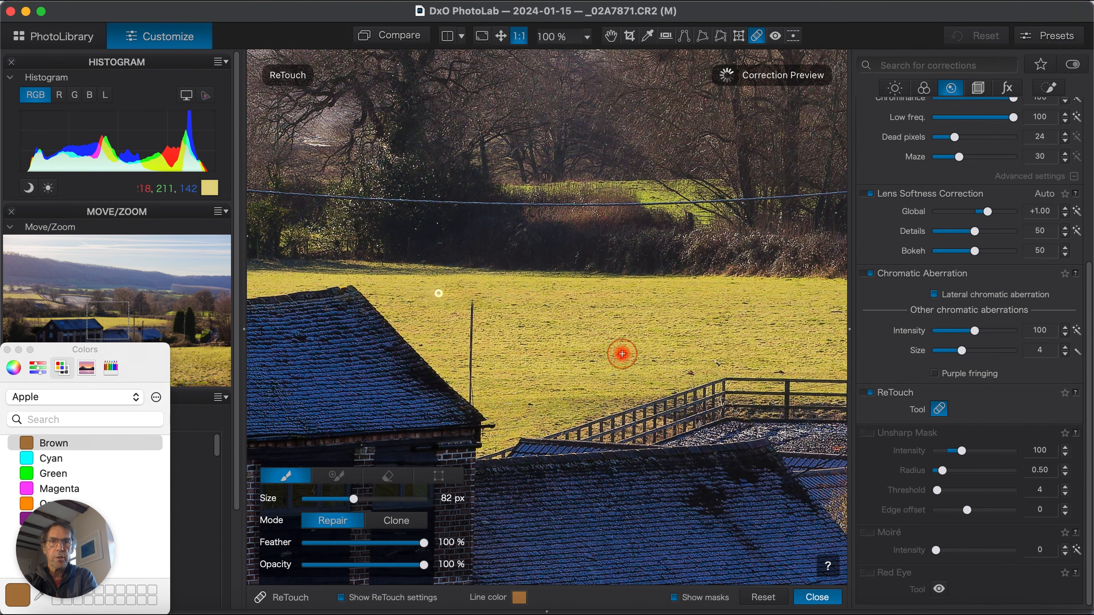
left_click(639, 371)
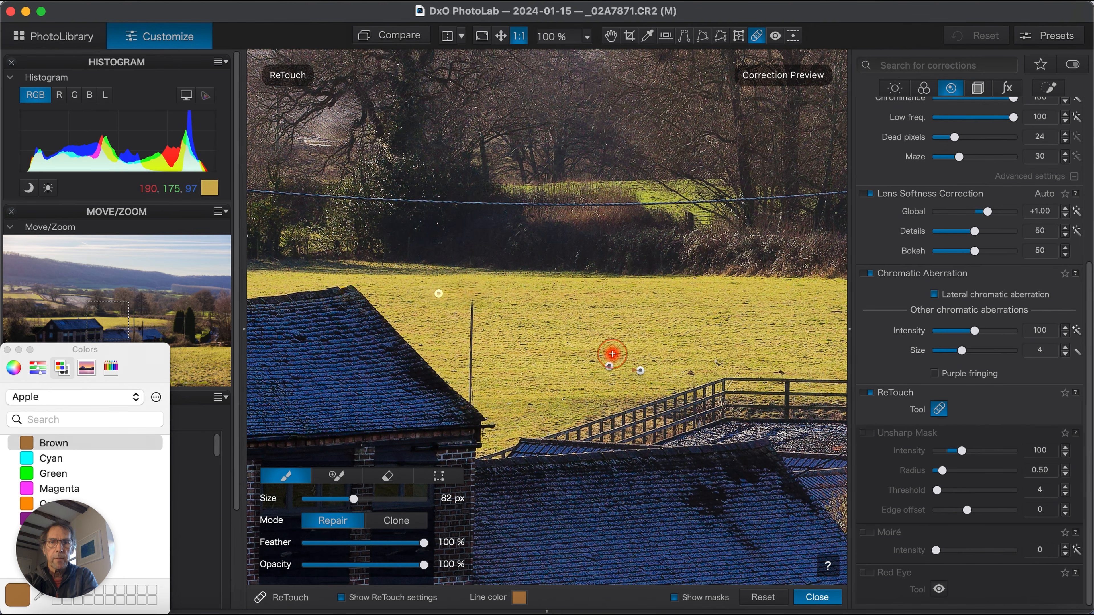
left_click(394, 521)
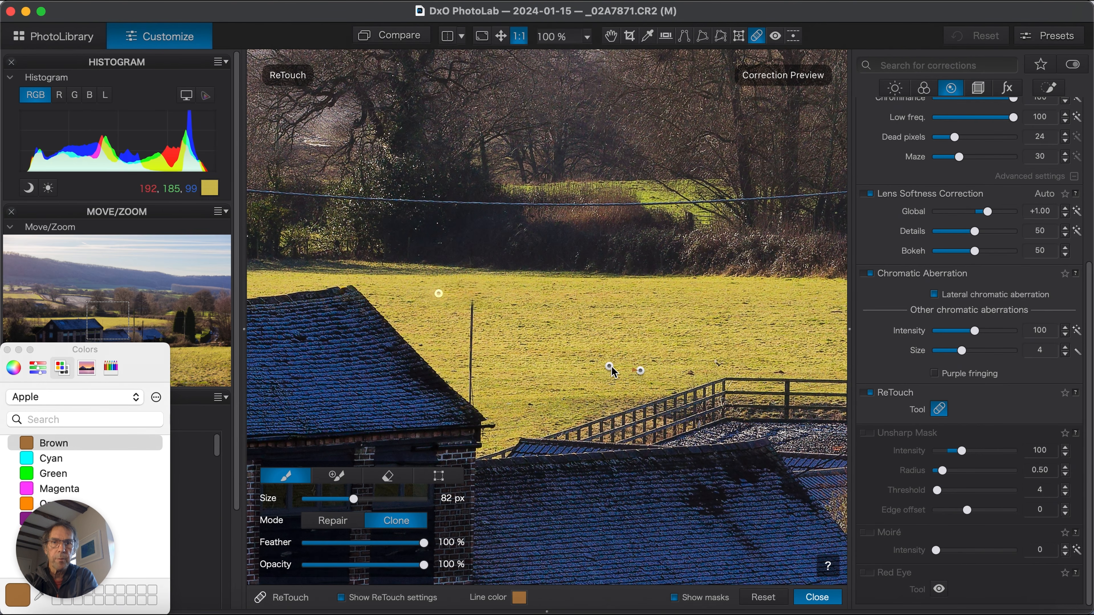
mouse_move(610, 367)
left_mouse_down()
mouse_move(639, 335)
mouse_move(679, 340)
mouse_move(691, 375)
left_mouse_up()
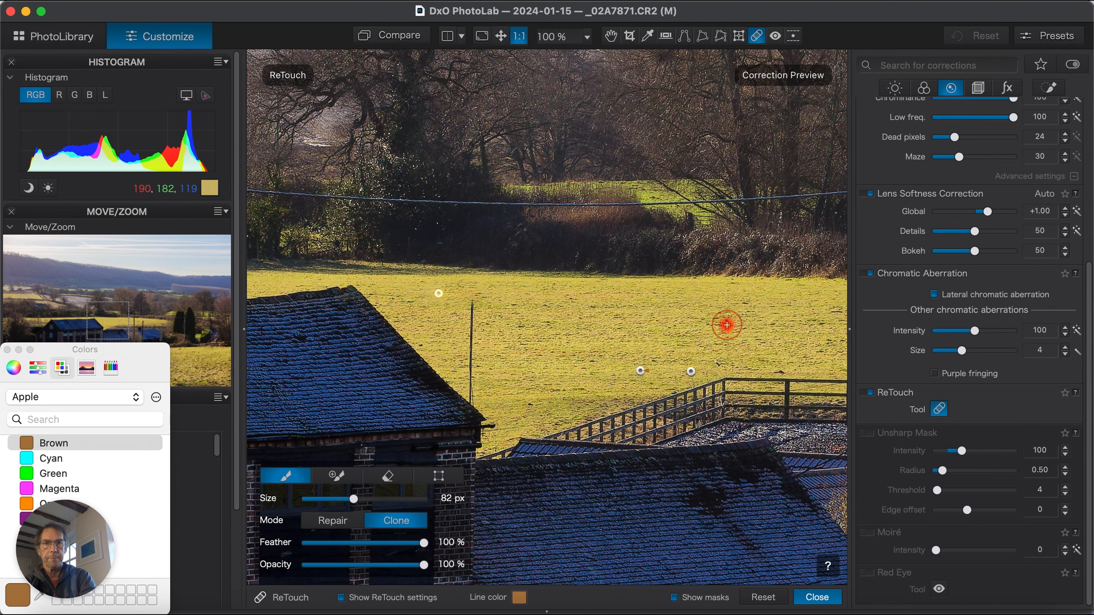
left_click(674, 598)
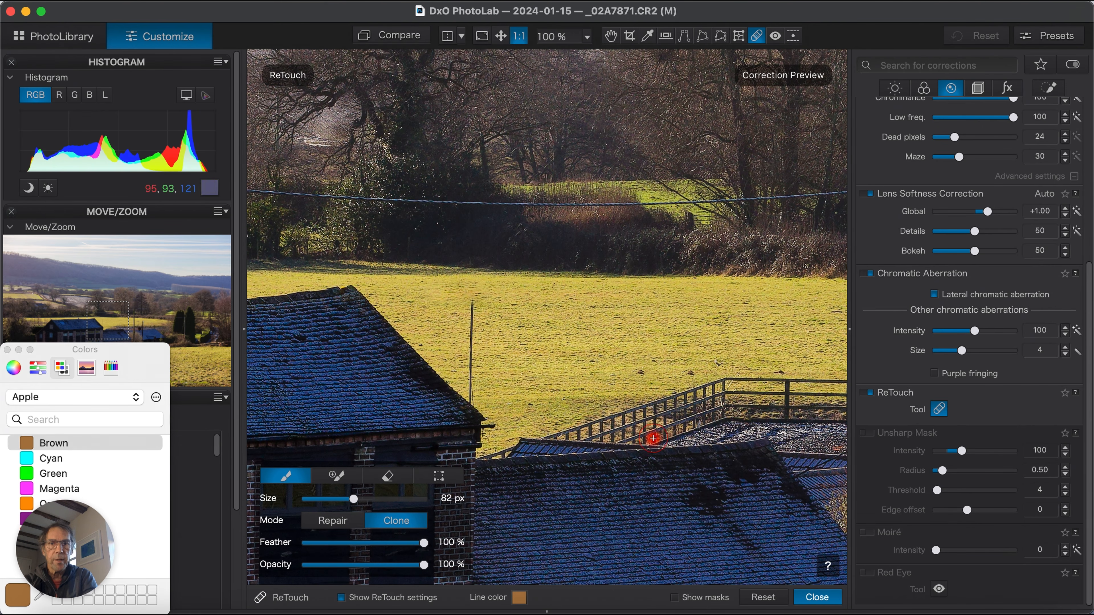
left_click(643, 388)
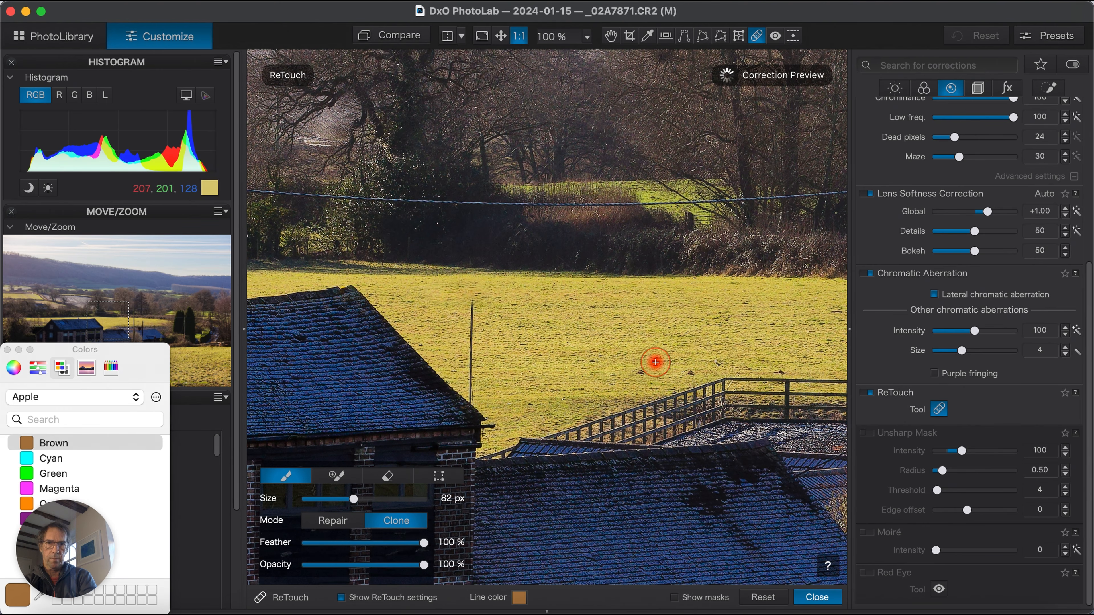